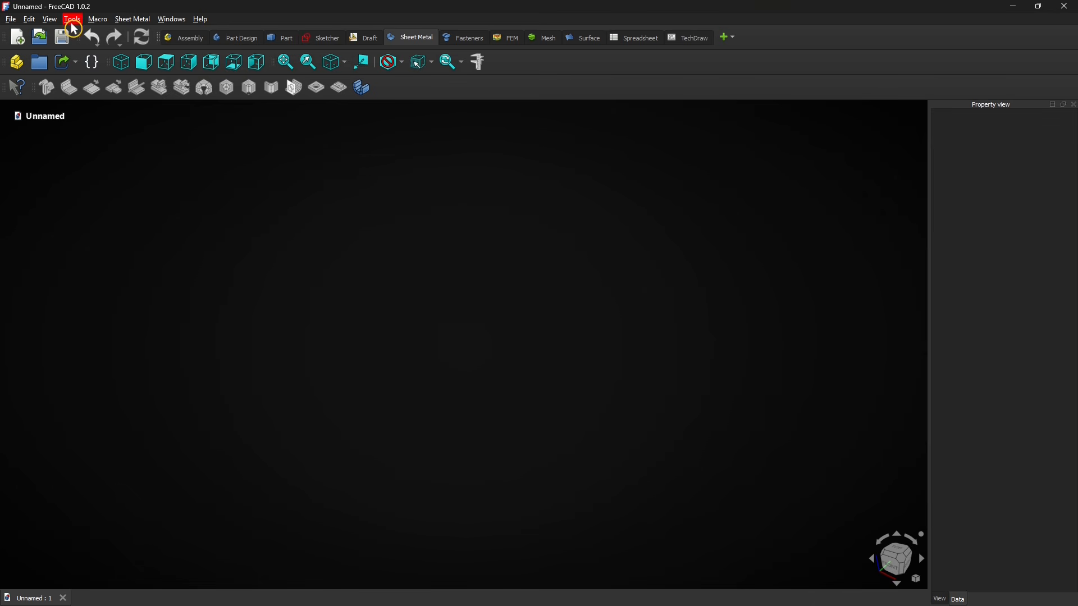
Search the Addon Manager for "Sheet Metal" and open the SheetMetal Workbench details.
{"action": "left_click", "coordinate": [73, 19]}
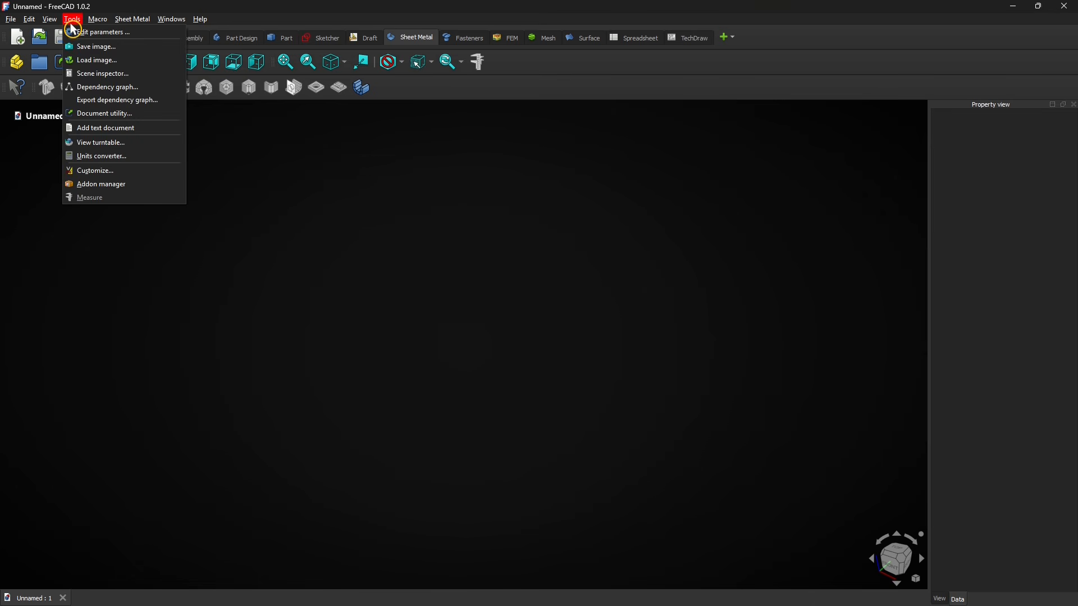
{"action": "left_click", "coordinate": [143, 189]}
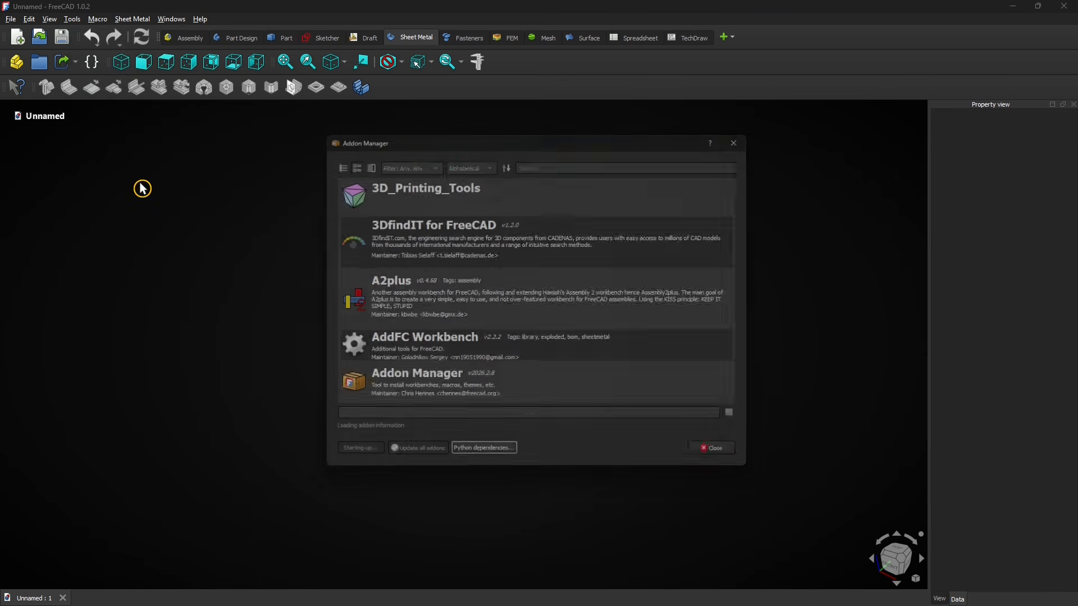
{"action": "left_click", "coordinate": [534, 163]}
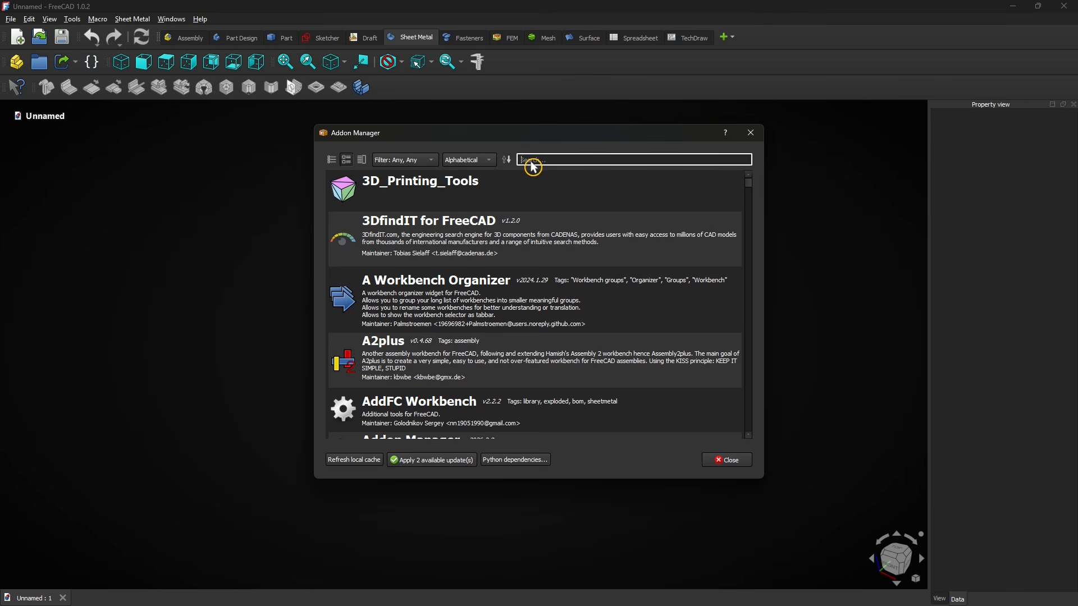
{"action": "type", "text": "SheetM"}
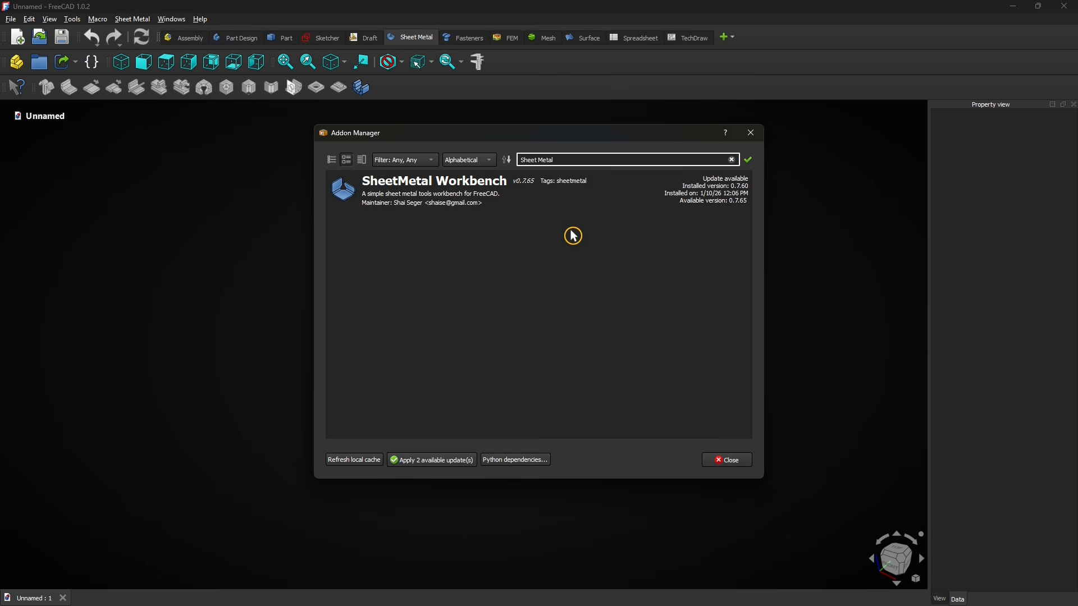
{"action": "left_click", "coordinate": [620, 193]}
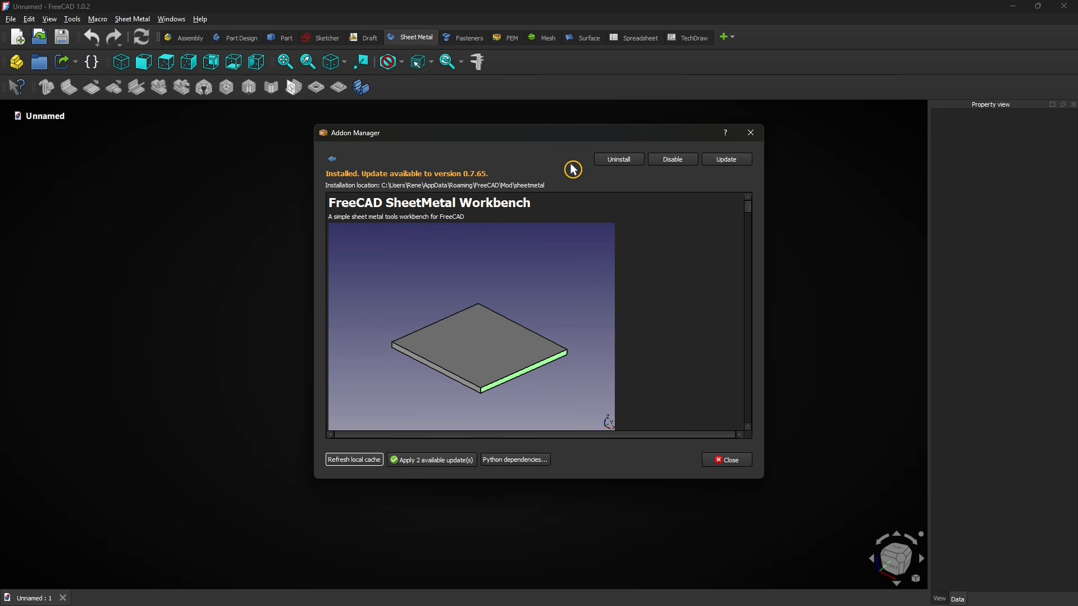
Update the SheetMetal Workbench addon, close the Addon Manager and restart the program to apply the update.
{"action": "left_click", "coordinate": [726, 162]}
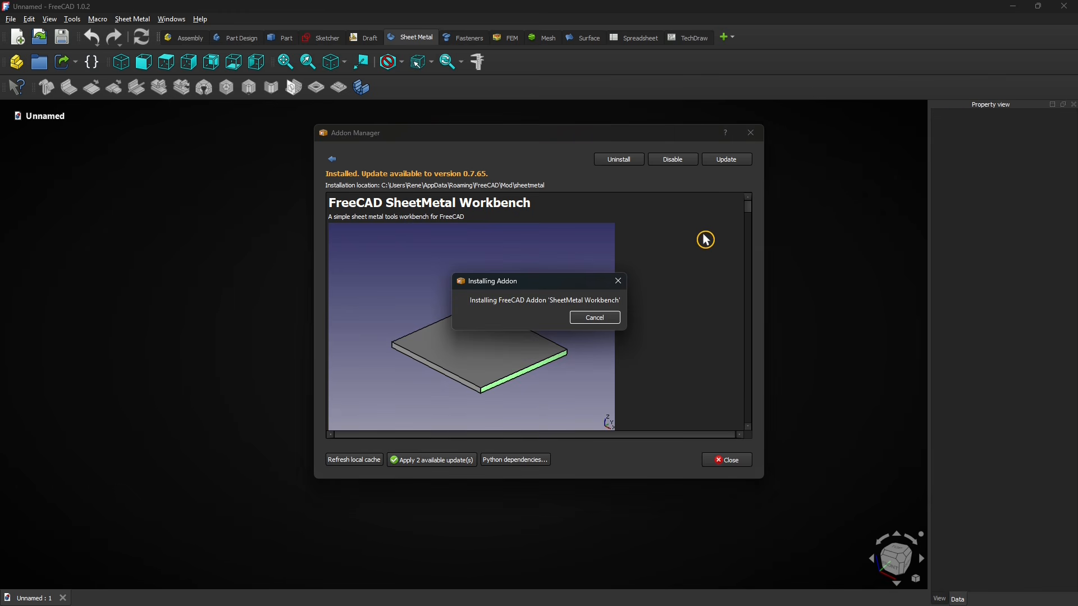
{"action": "left_click", "coordinate": [585, 321]}
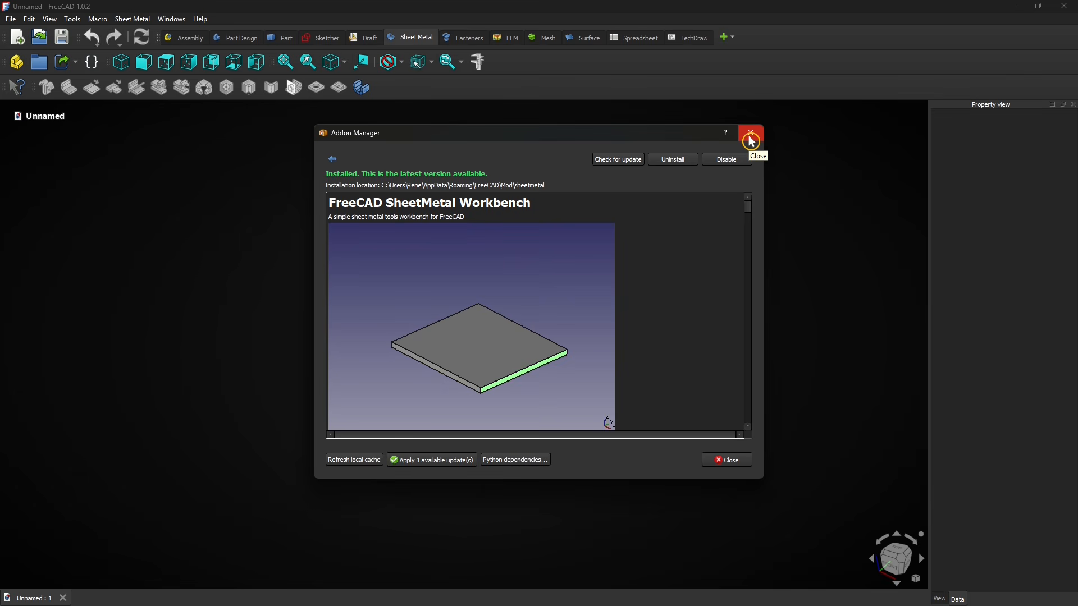
{"action": "left_click", "coordinate": [752, 135]}
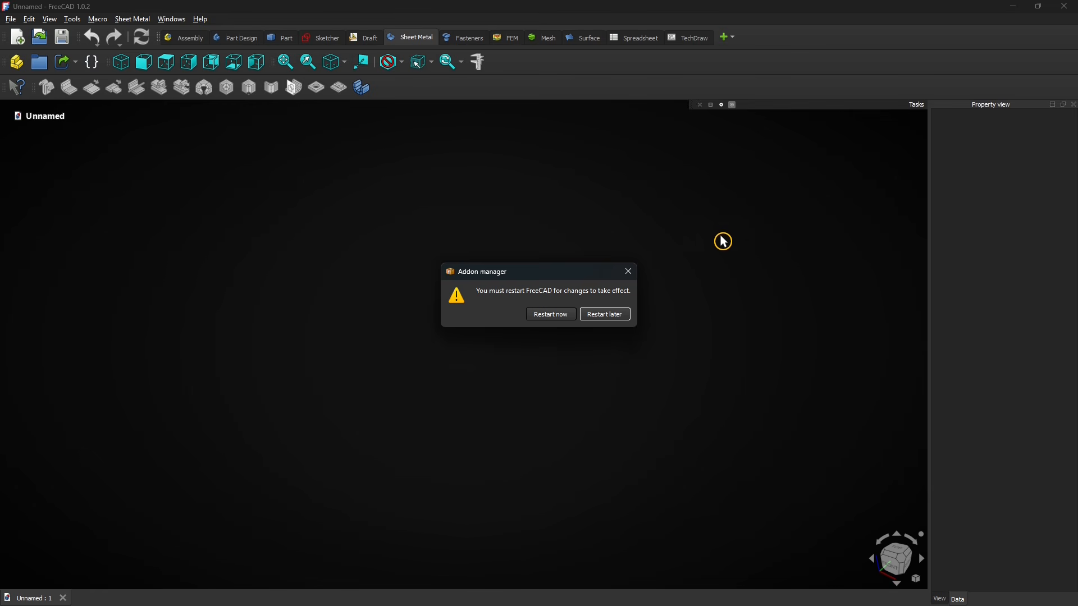
{"action": "left_click", "coordinate": [550, 316]}
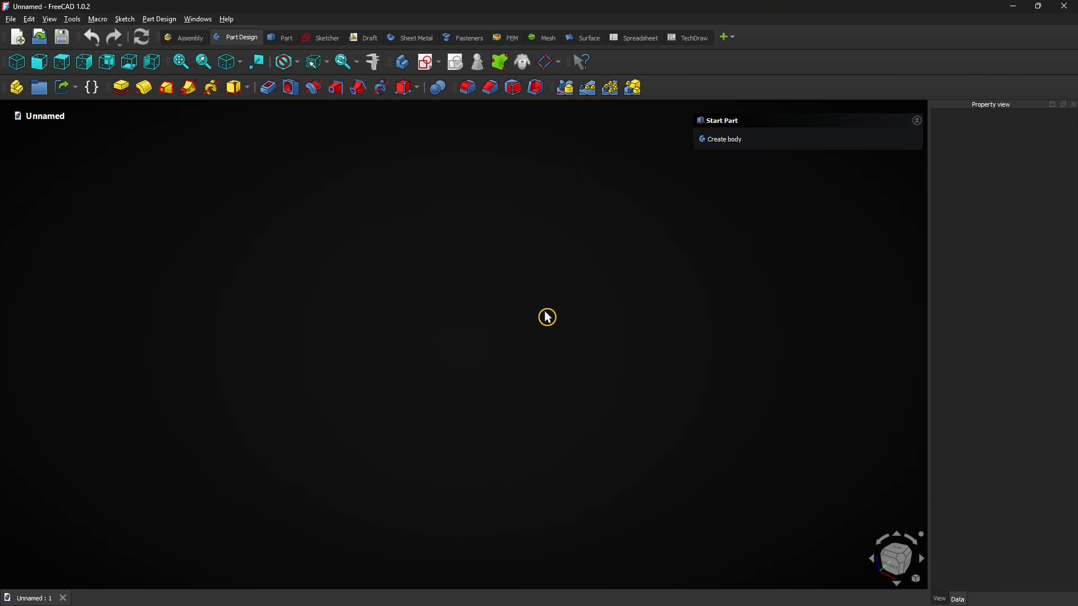
In the Sheet Metal workbench, try the Box and Tub base shapes, and create a Flat base shape embedded in a new body.
{"action": "left_click", "coordinate": [422, 45]}
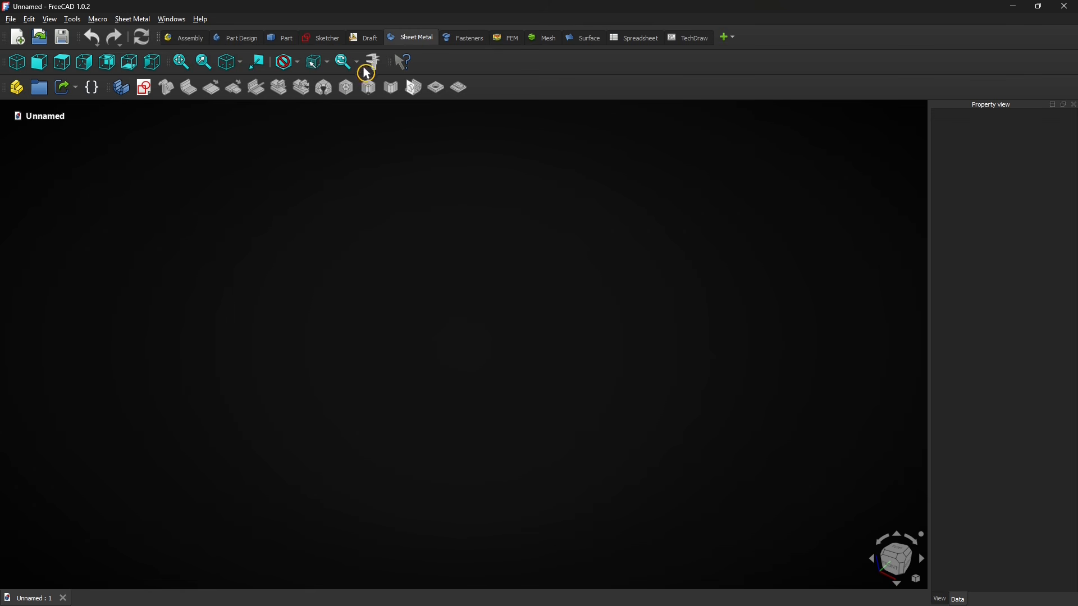
{"action": "left_click", "coordinate": [121, 88]}
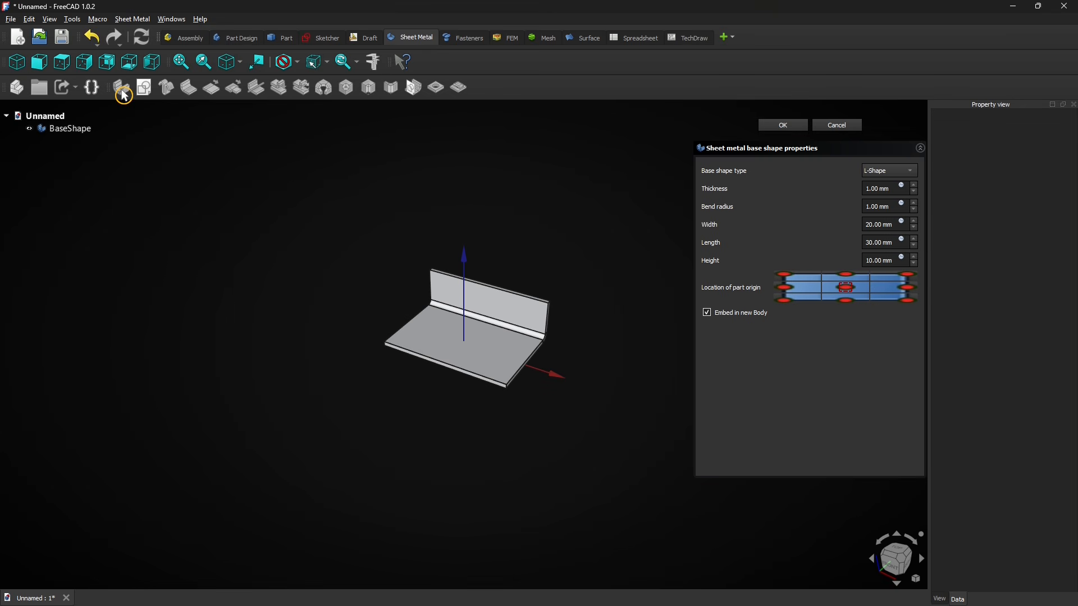
{"action": "left_click", "coordinate": [890, 172]}
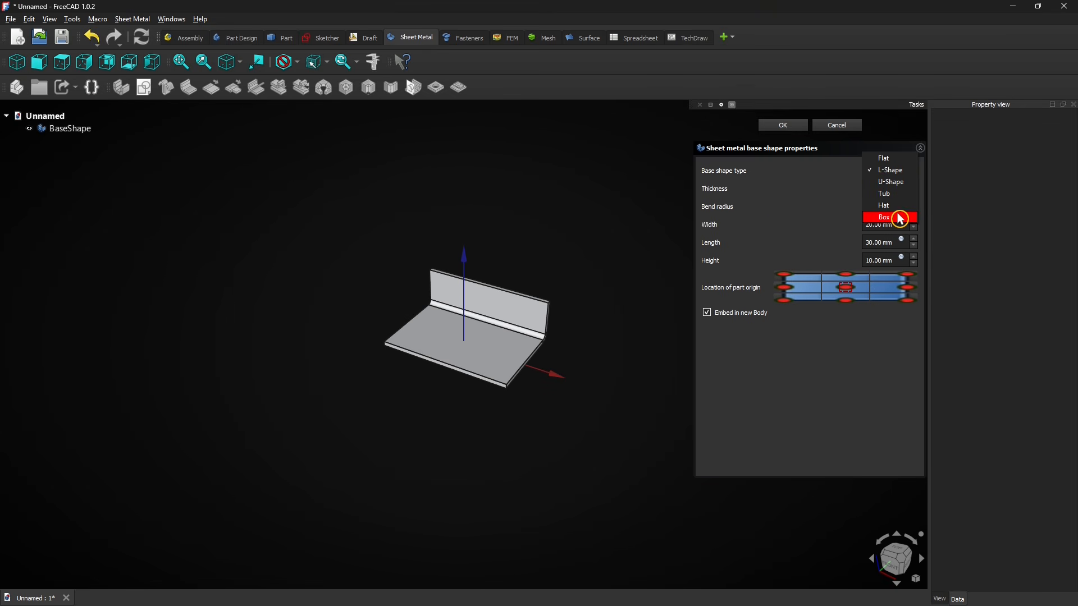
{"action": "left_click", "coordinate": [900, 218]}
{"action": "left_click", "coordinate": [891, 172]}
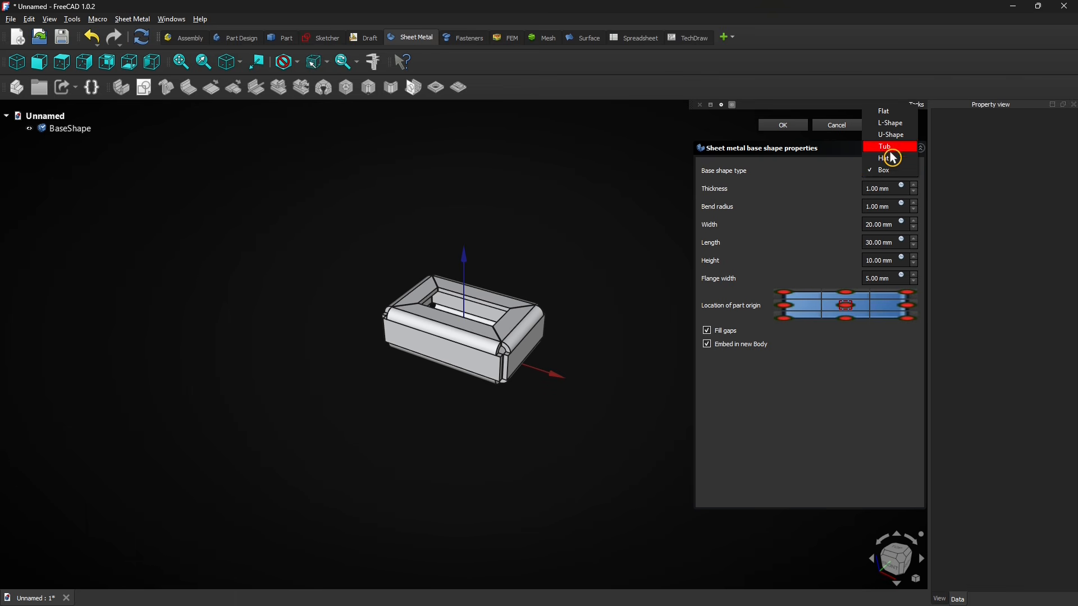
{"action": "left_click", "coordinate": [891, 149]}
{"action": "left_click", "coordinate": [890, 171]}
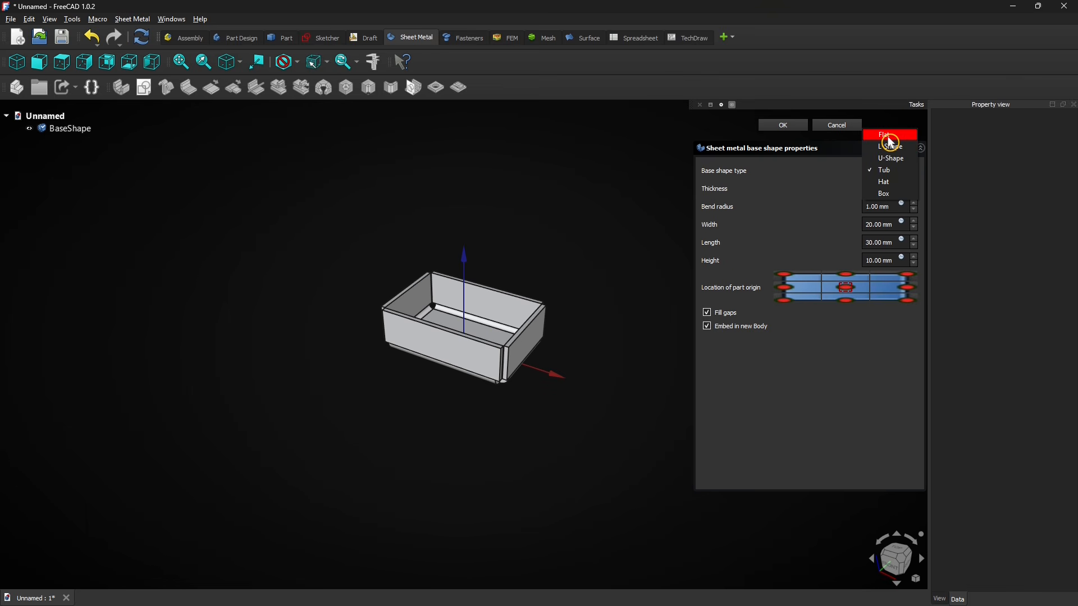
{"action": "left_click", "coordinate": [892, 137]}
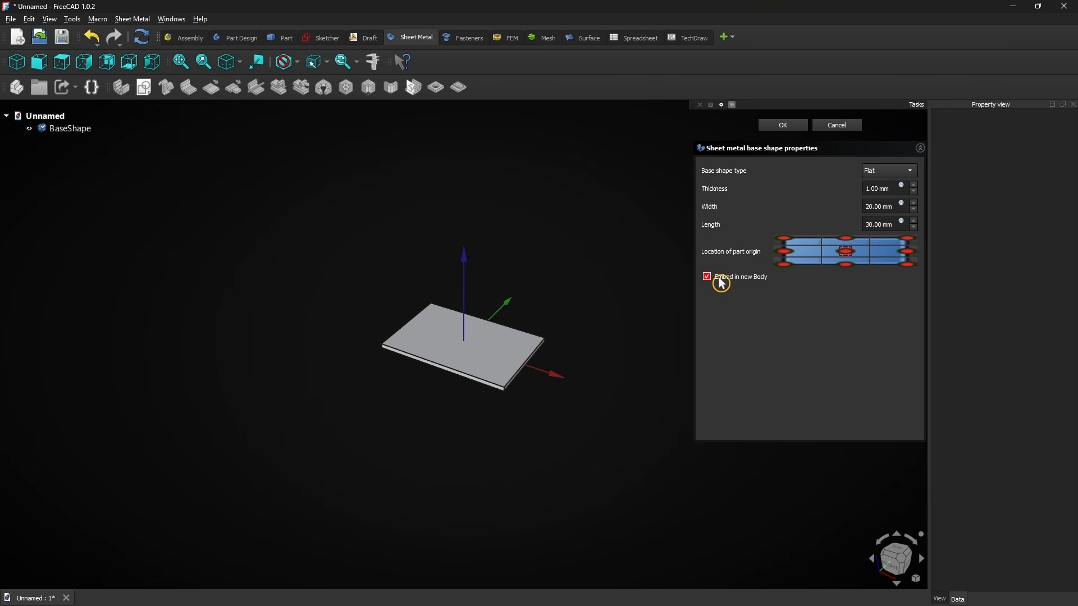
{"action": "left_click", "coordinate": [782, 127]}
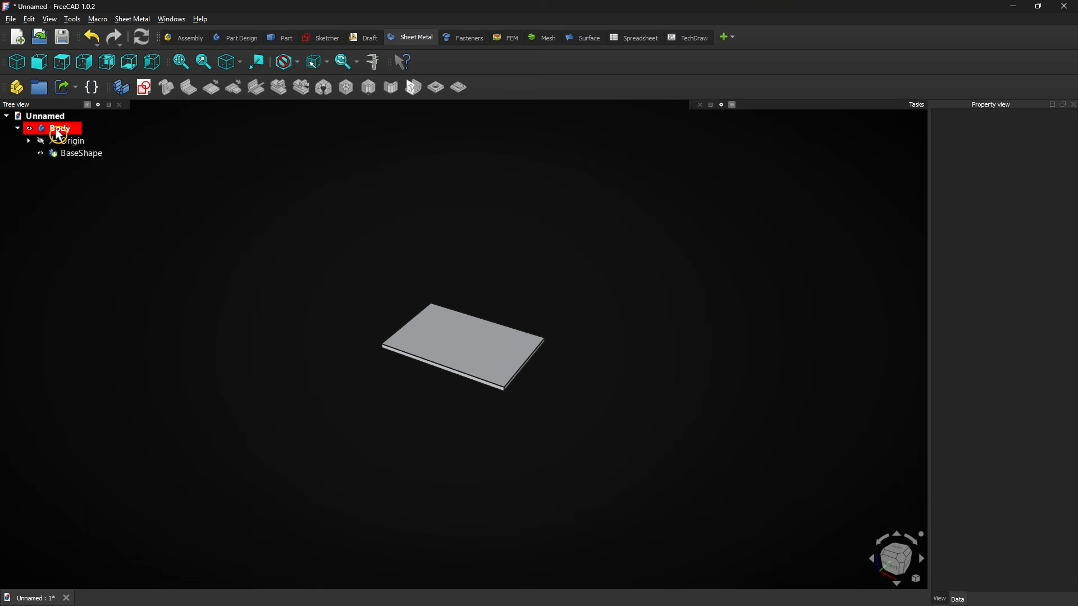
Add flanges along all four edges of the flat base plate.
{"action": "left_click", "coordinate": [67, 155]}
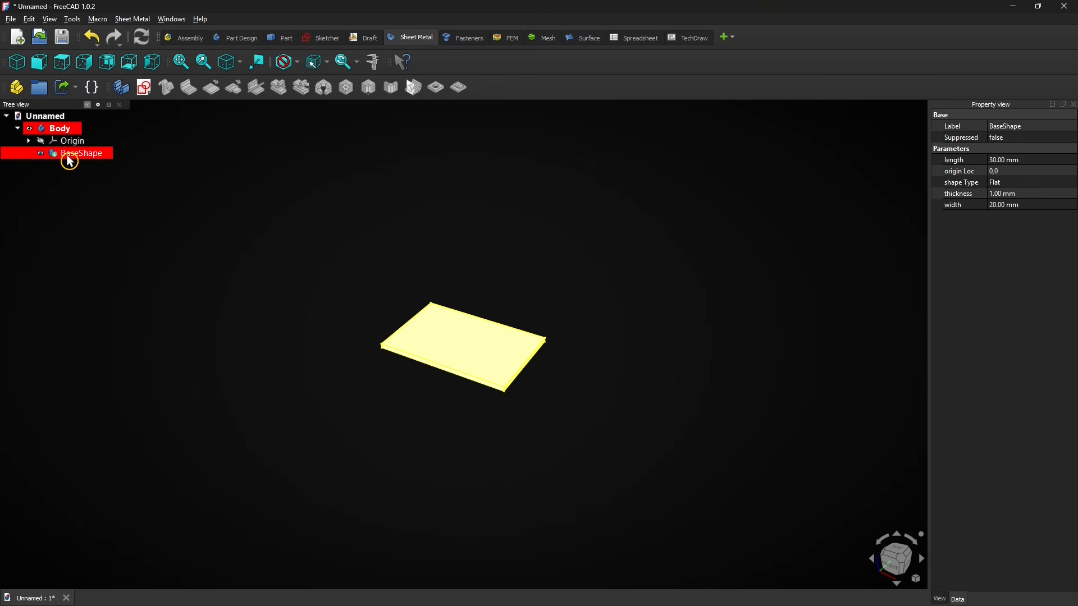
{"action": "left_click", "coordinate": [348, 306]}
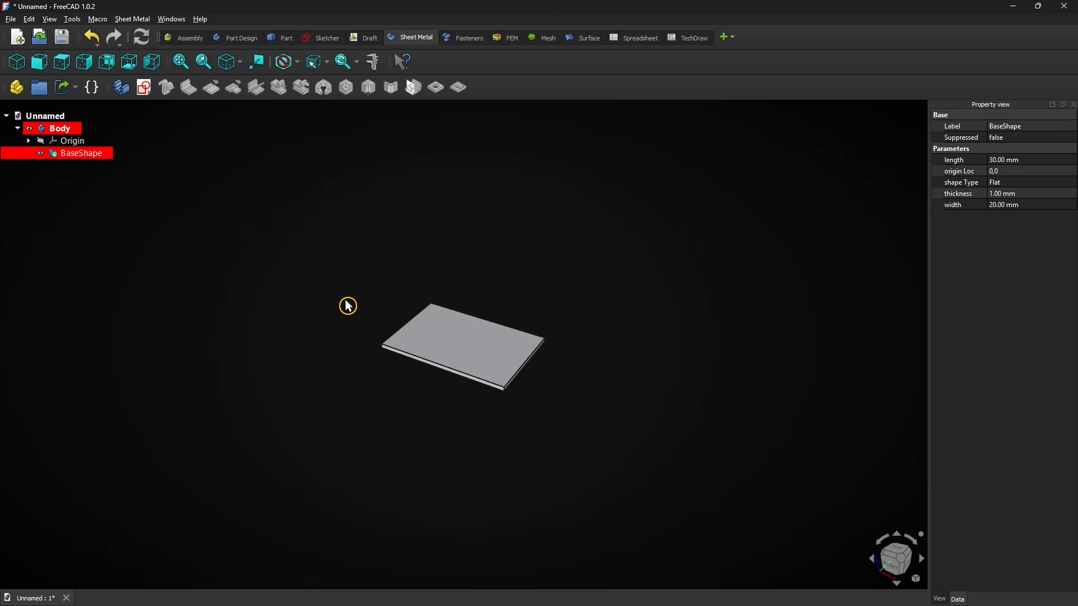
{"action": "left_click", "coordinate": [418, 318]}
{"action": "left_click", "coordinate": [453, 312], "text": "ctrl"}
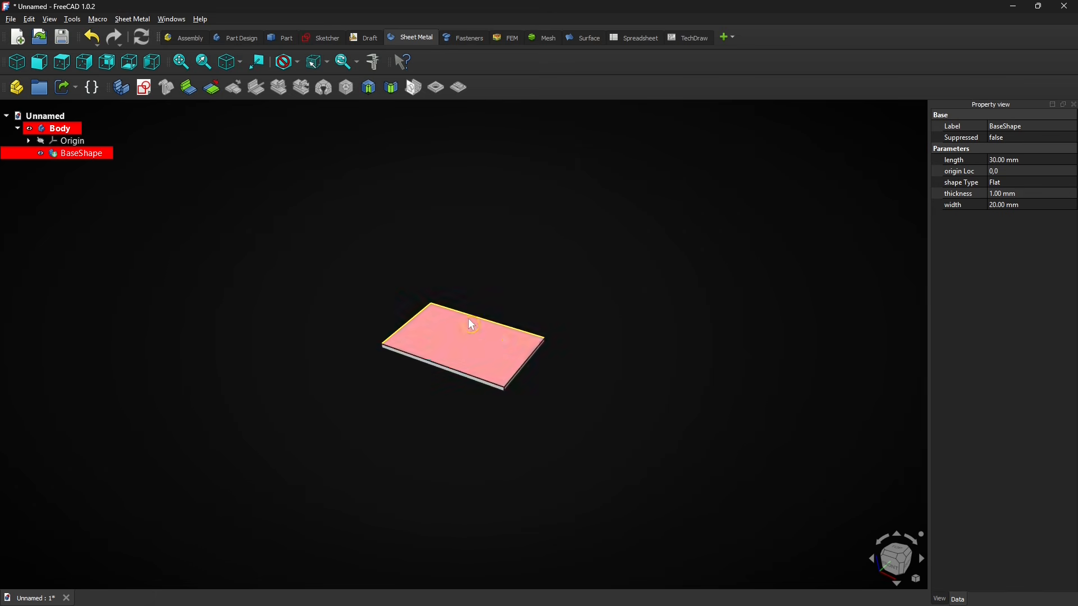
{"action": "left_click", "coordinate": [501, 386], "text": "ctrl"}
{"action": "left_click", "coordinate": [513, 380], "text": "ctrl"}
{"action": "scroll", "coordinate": [448, 369], "scroll_direction": "up", "scroll_amount": 3}
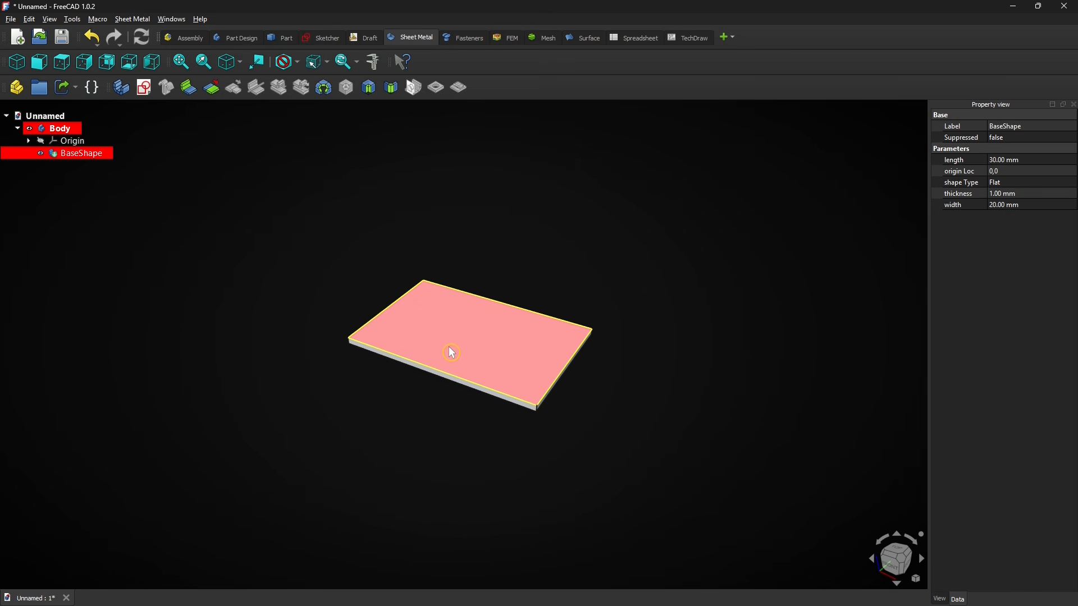
{"action": "left_click", "coordinate": [189, 88]}
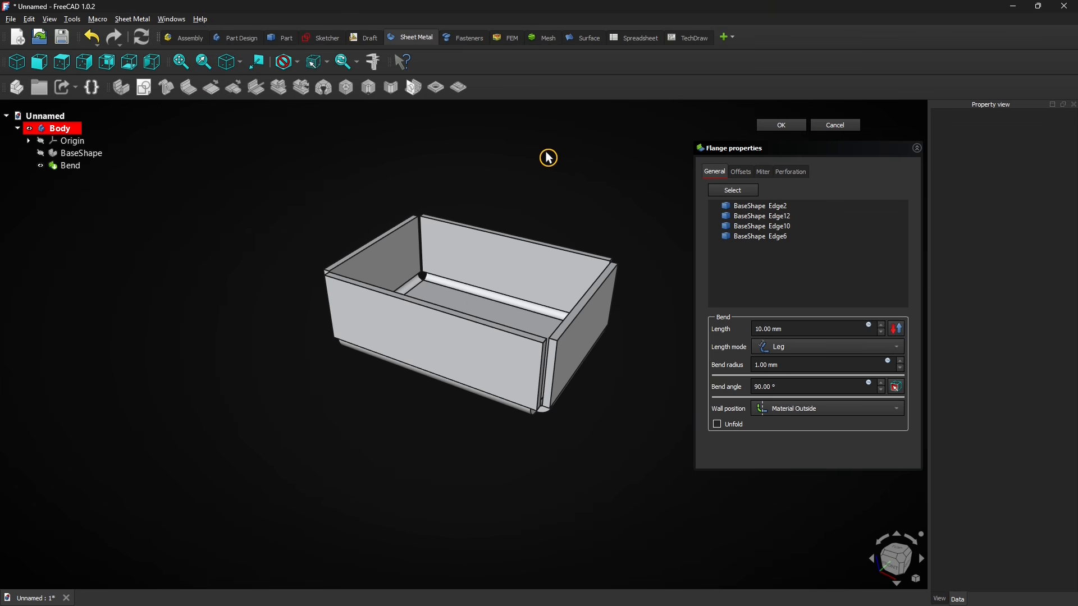
Remove the flange from one short edge by deselecting BaseShape Edge6, and preview the remaining three flanges.
{"action": "middle_click_drag", "start_coordinate": [547, 158], "coordinate": [522, 180]}
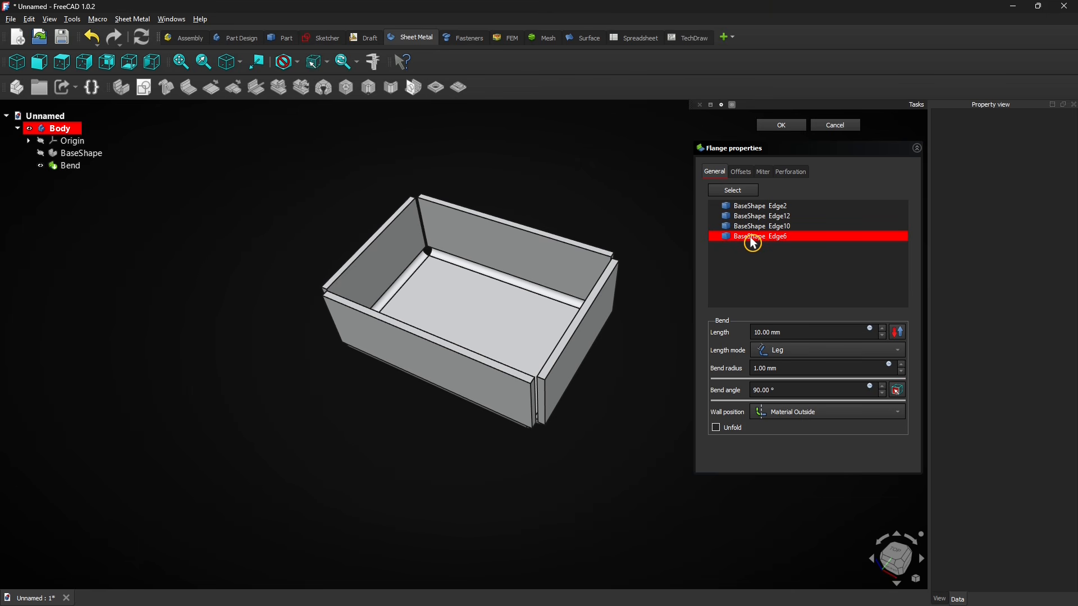
{"action": "left_click", "coordinate": [734, 191]}
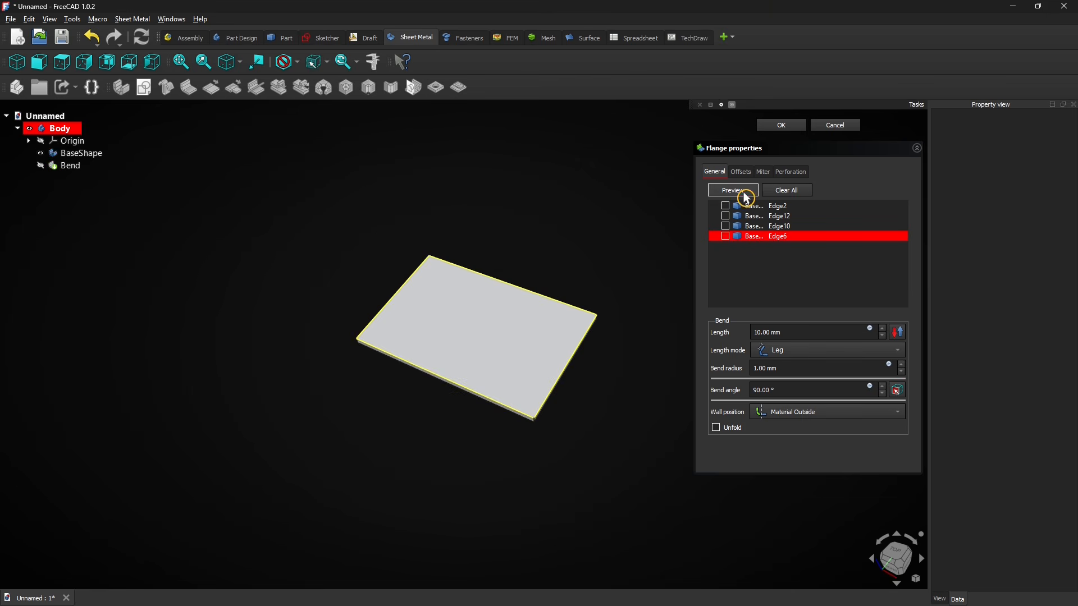
{"action": "left_click", "coordinate": [577, 357]}
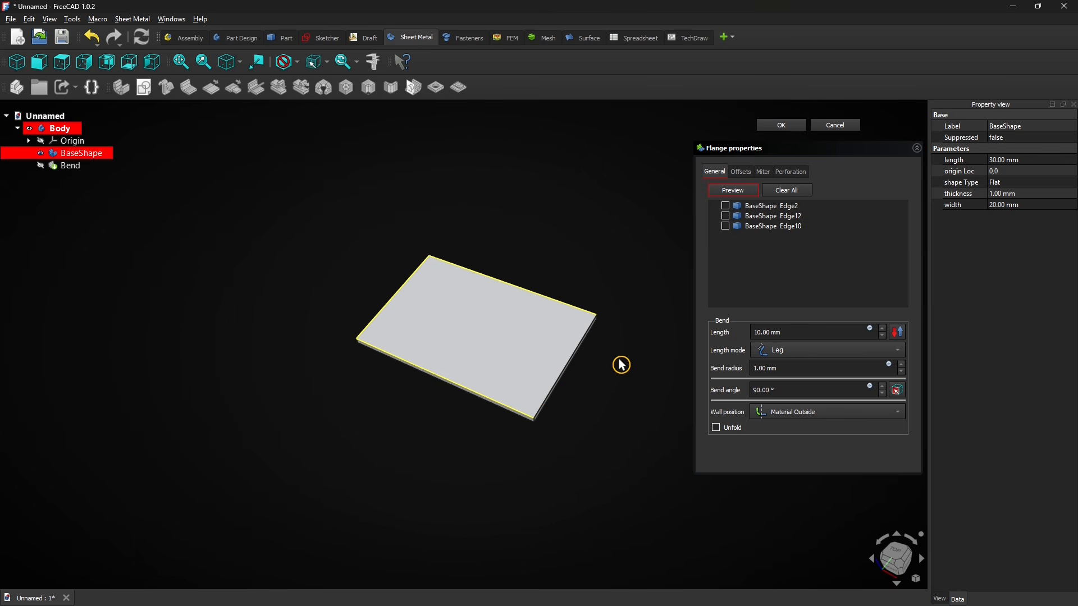
{"action": "left_click", "coordinate": [734, 190]}
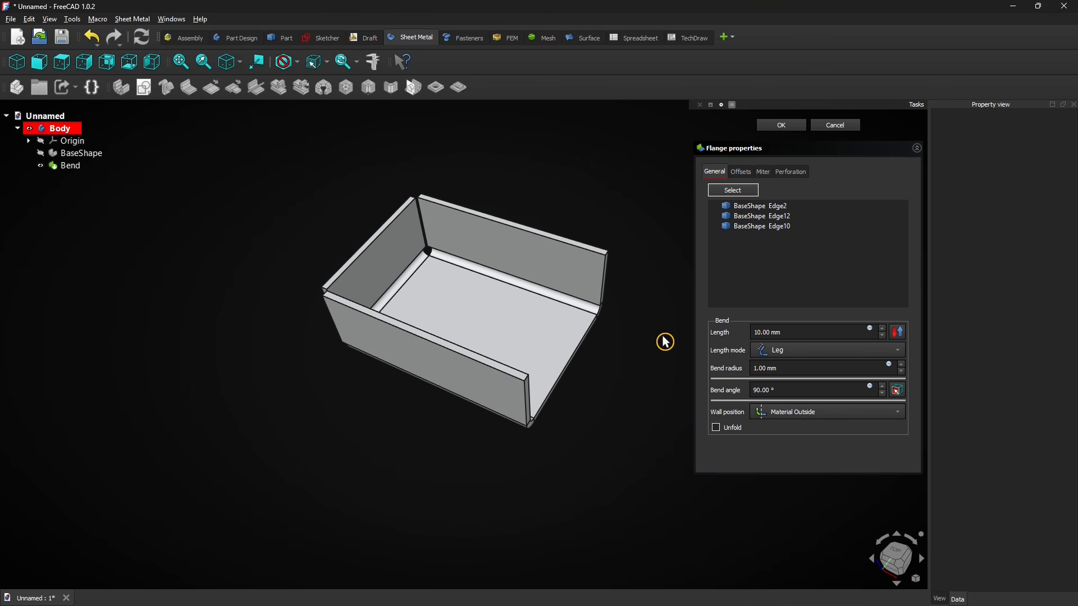
Try a flange length of 13 mm and return it to 10 mm.
{"action": "left_click", "coordinate": [882, 329]}
{"action": "left_click", "coordinate": [882, 329]}
{"action": "left_click", "coordinate": [882, 329]}
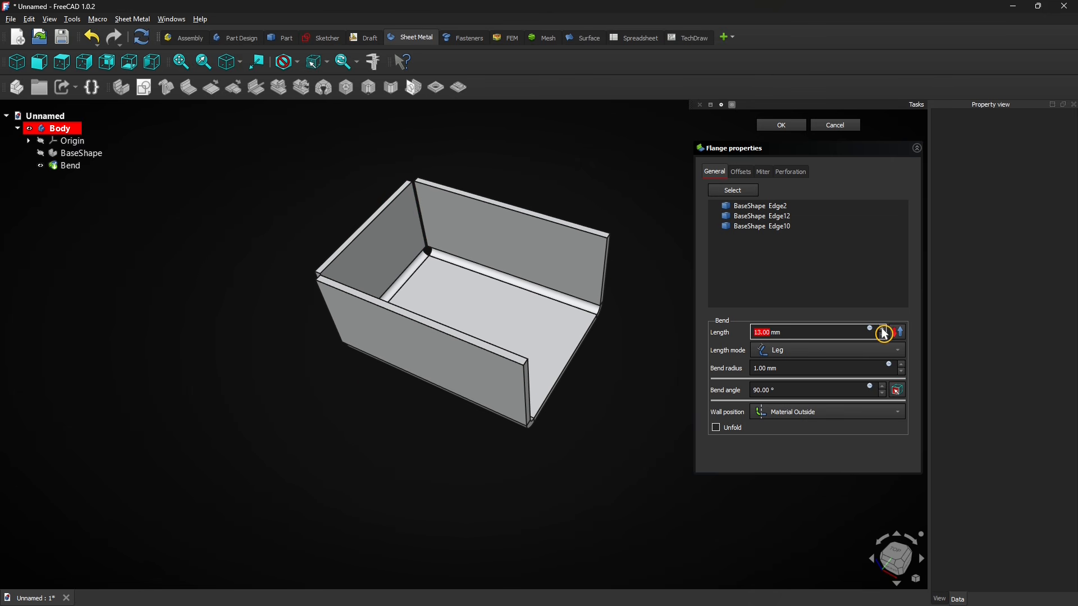
{"action": "left_click", "coordinate": [883, 336]}
{"action": "left_click", "coordinate": [882, 337]}
{"action": "left_click", "coordinate": [882, 337]}
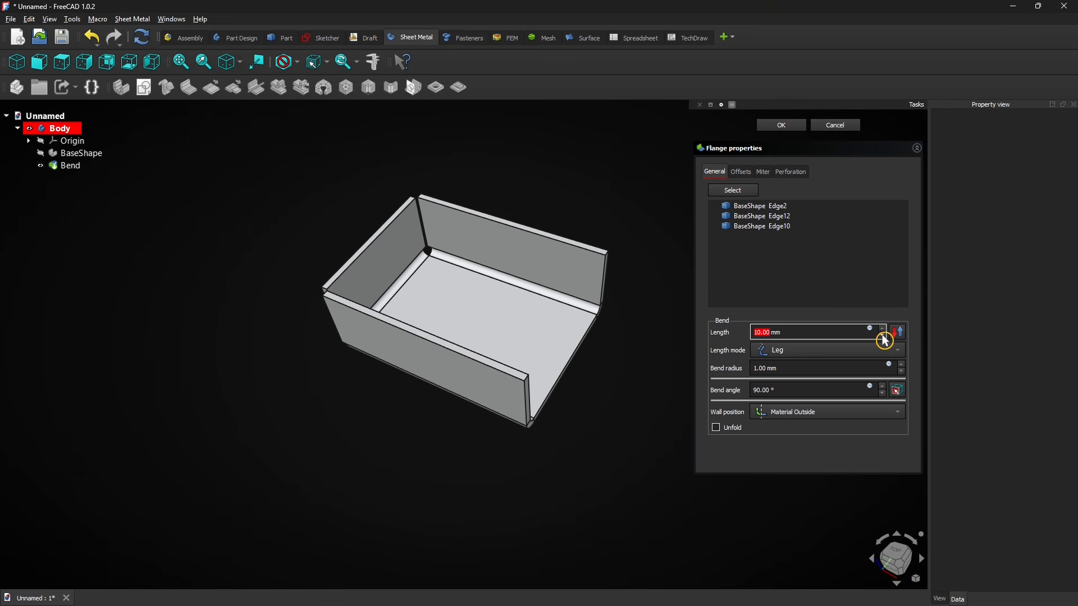
Try reversing the flange direction and flip it back, and view the length mode options while keeping Leg.
{"action": "left_click", "coordinate": [900, 336]}
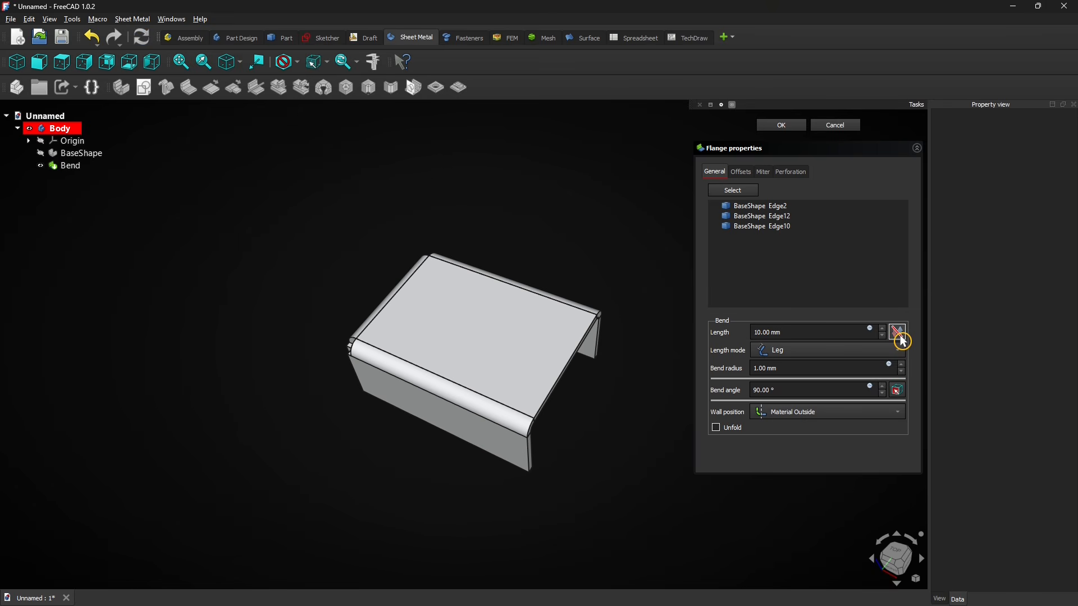
{"action": "left_click", "coordinate": [900, 337]}
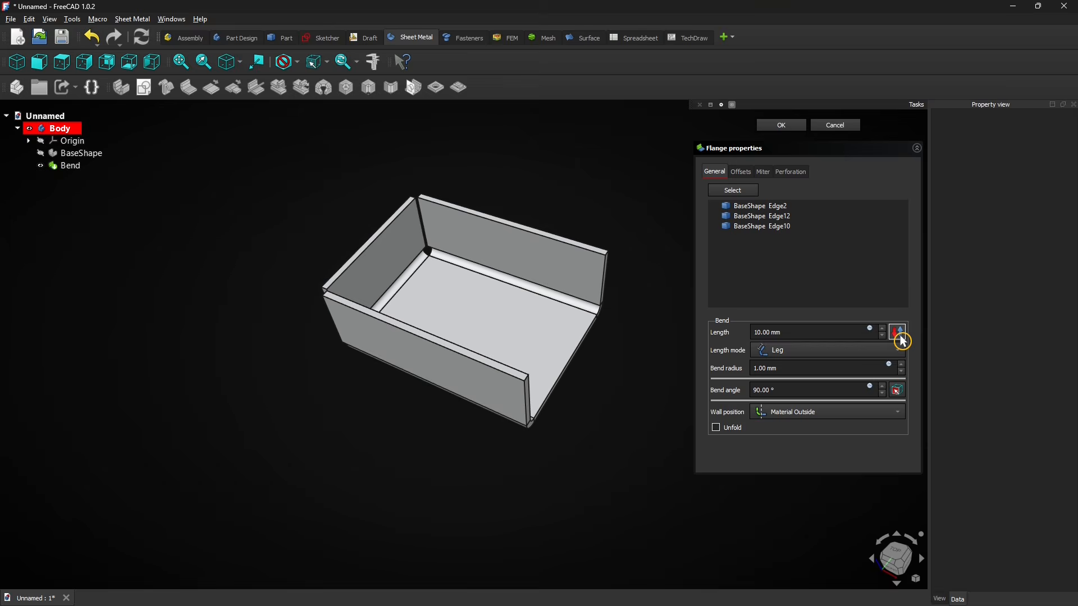
{"action": "left_click", "coordinate": [848, 355]}
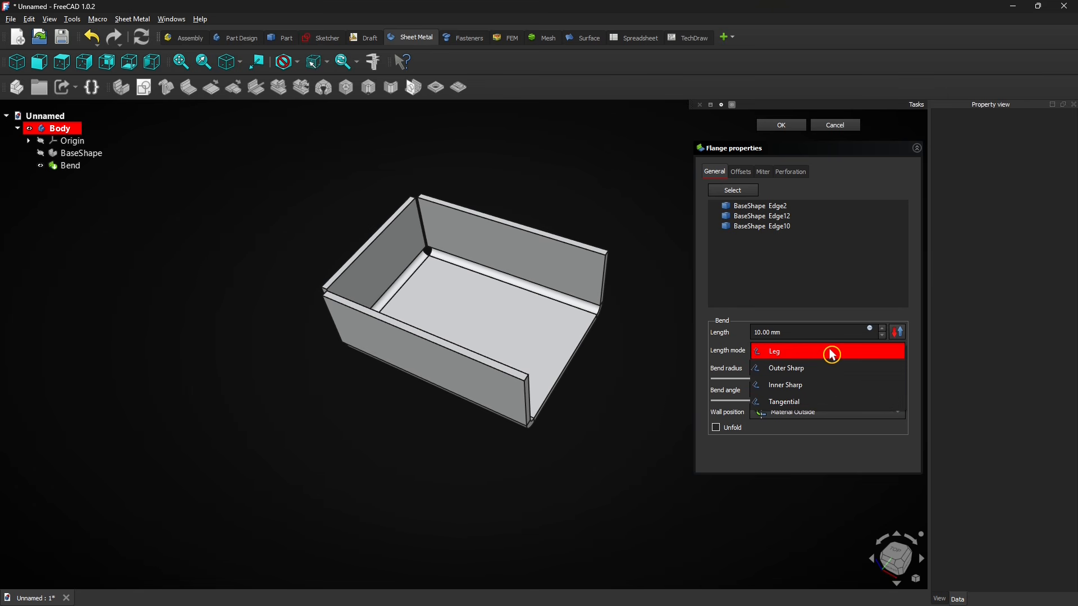
{"action": "left_click", "coordinate": [832, 354]}
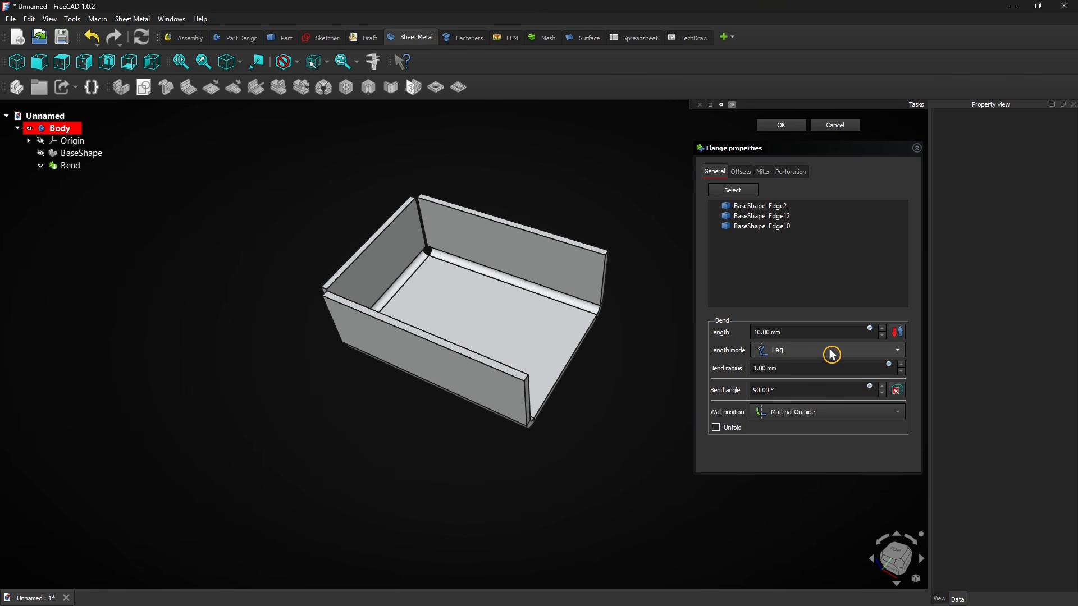
Try a bend angle of 80° for the three flanges.
{"action": "left_click", "coordinate": [806, 369]}
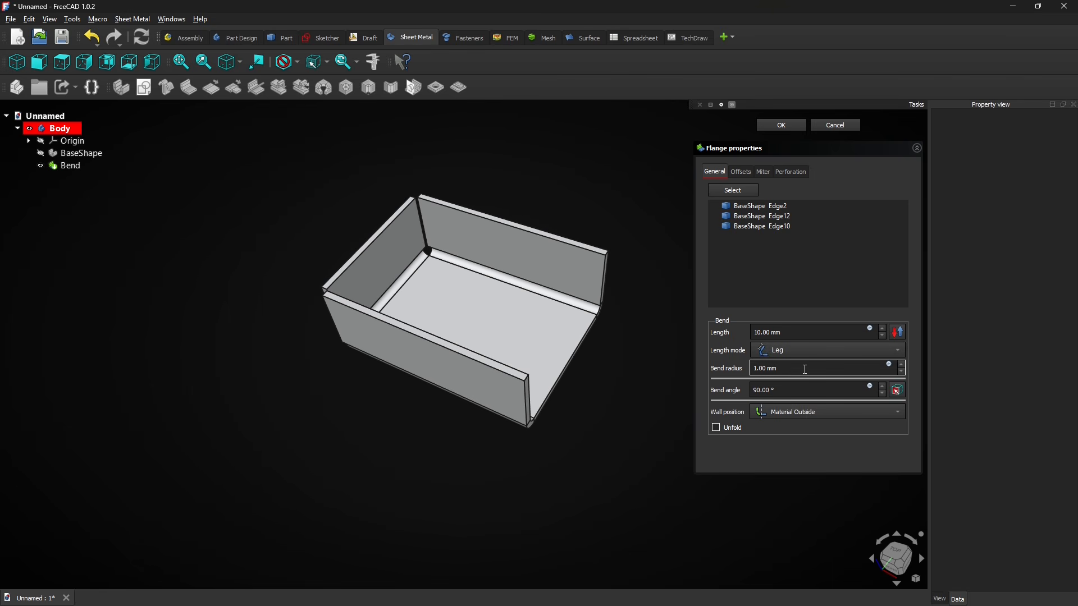
{"action": "left_click", "coordinate": [883, 395]}
{"action": "left_click", "coordinate": [884, 394]}
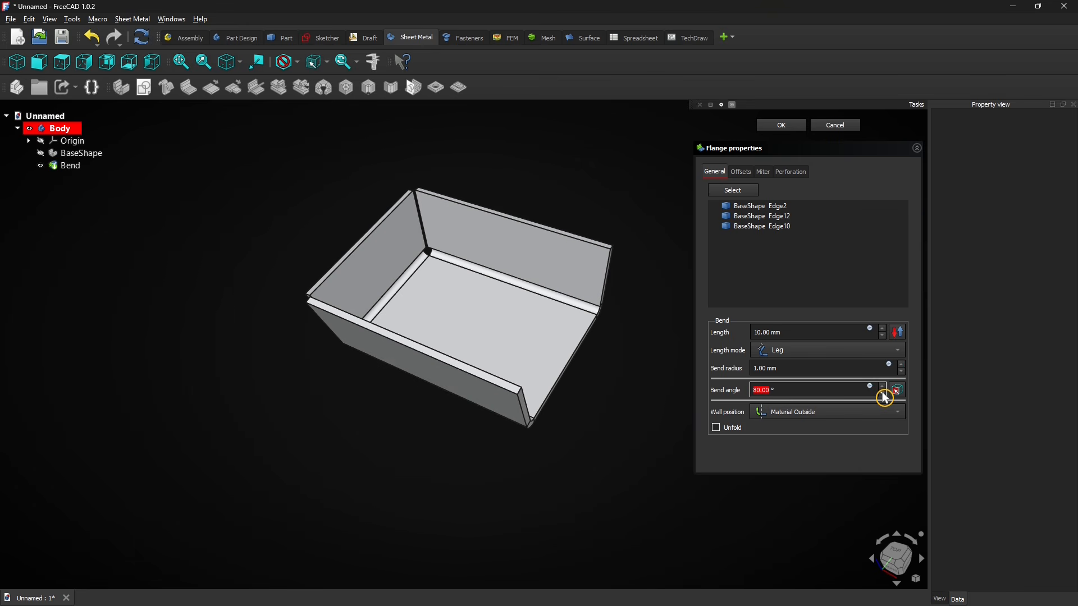
Try the Material Inside and Thickness Outside wall positions and return the flanges to Material Outside.
{"action": "left_click", "coordinate": [852, 412]}
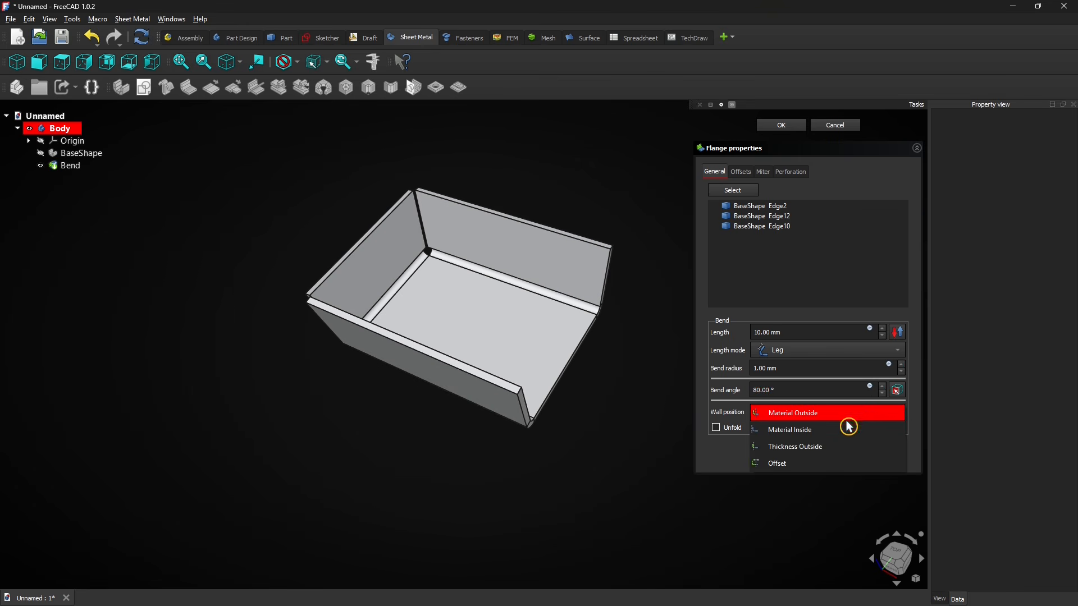
{"action": "left_click", "coordinate": [846, 430]}
{"action": "left_click", "coordinate": [835, 414]}
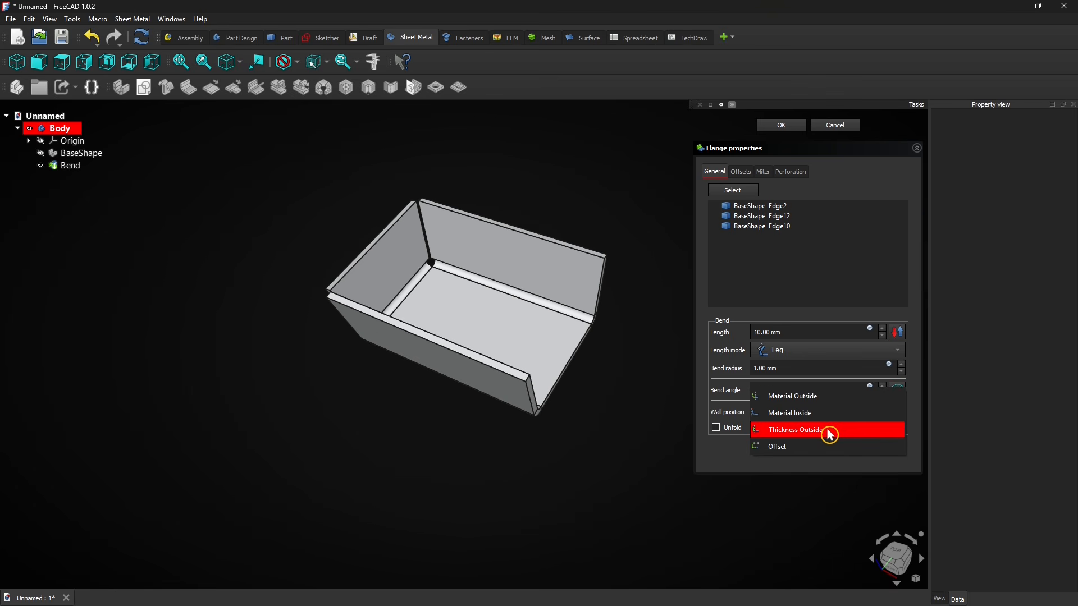
{"action": "left_click", "coordinate": [830, 430]}
{"action": "left_click", "coordinate": [821, 419]}
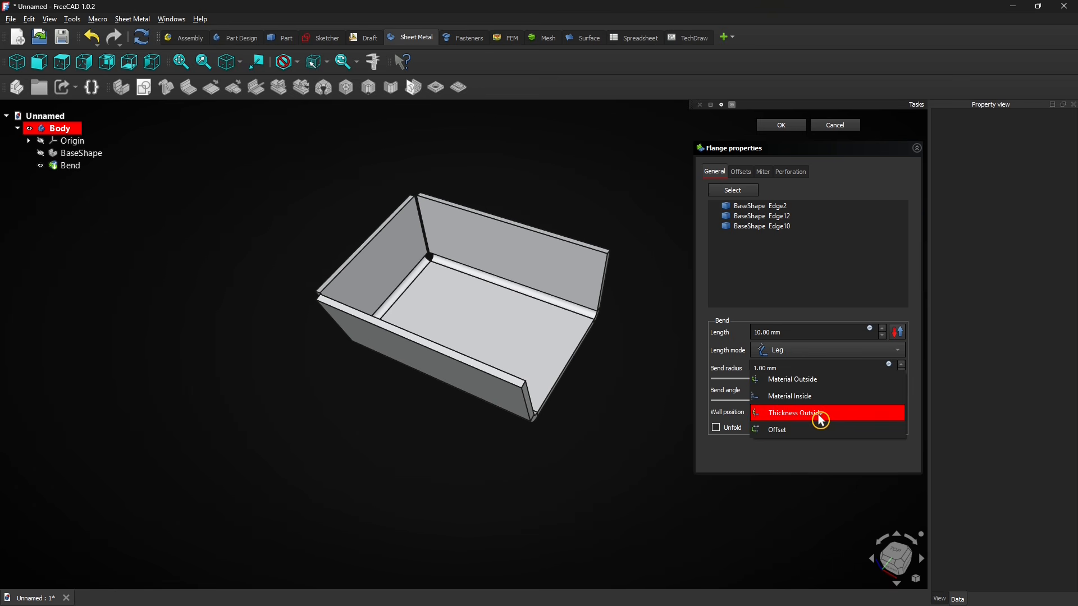
{"action": "left_click", "coordinate": [834, 385]}
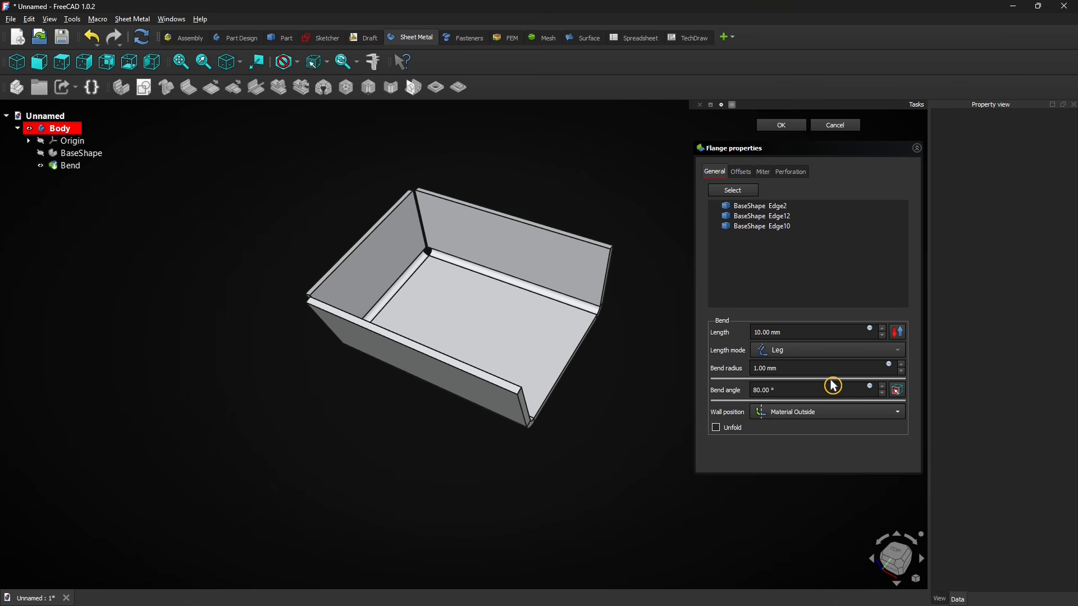
Preview the flanges unfolded and fold them back, and set the bend angle to 90°.
{"action": "left_click", "coordinate": [720, 430]}
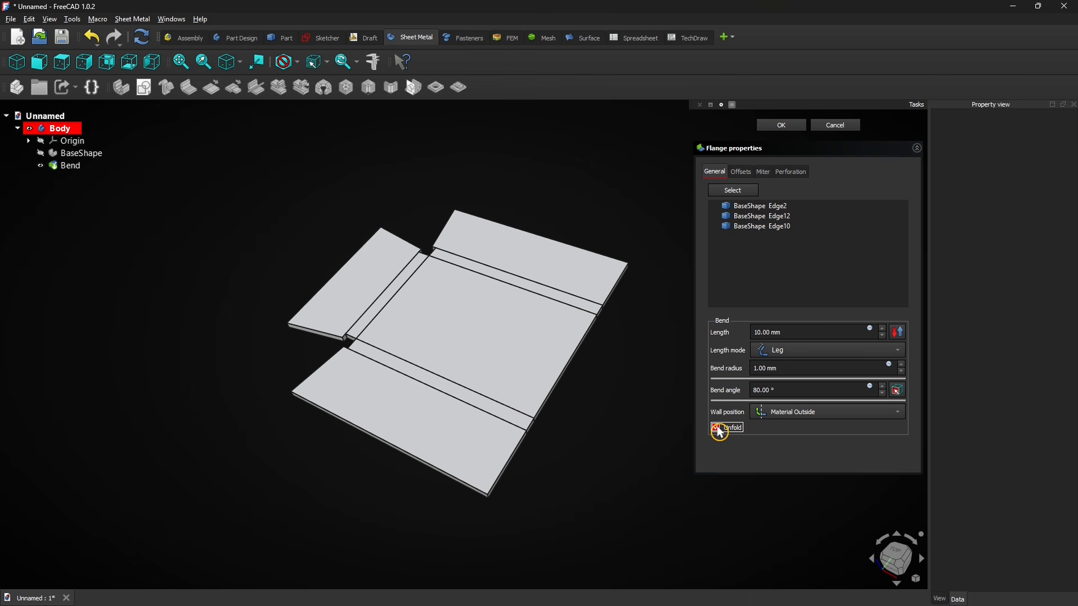
{"action": "left_click", "coordinate": [720, 430]}
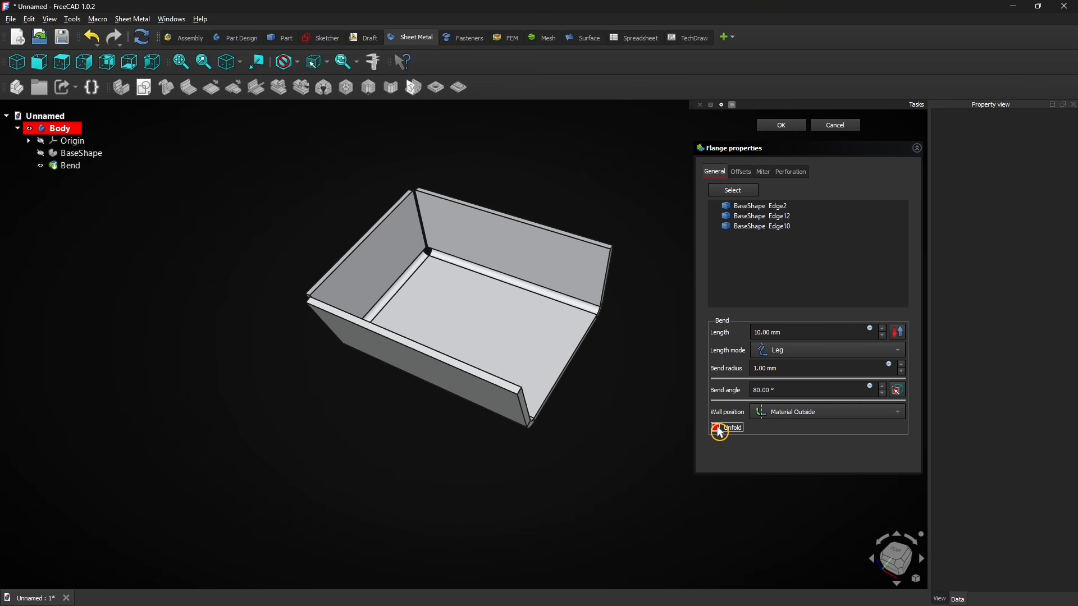
{"action": "double_click", "coordinate": [747, 393]}
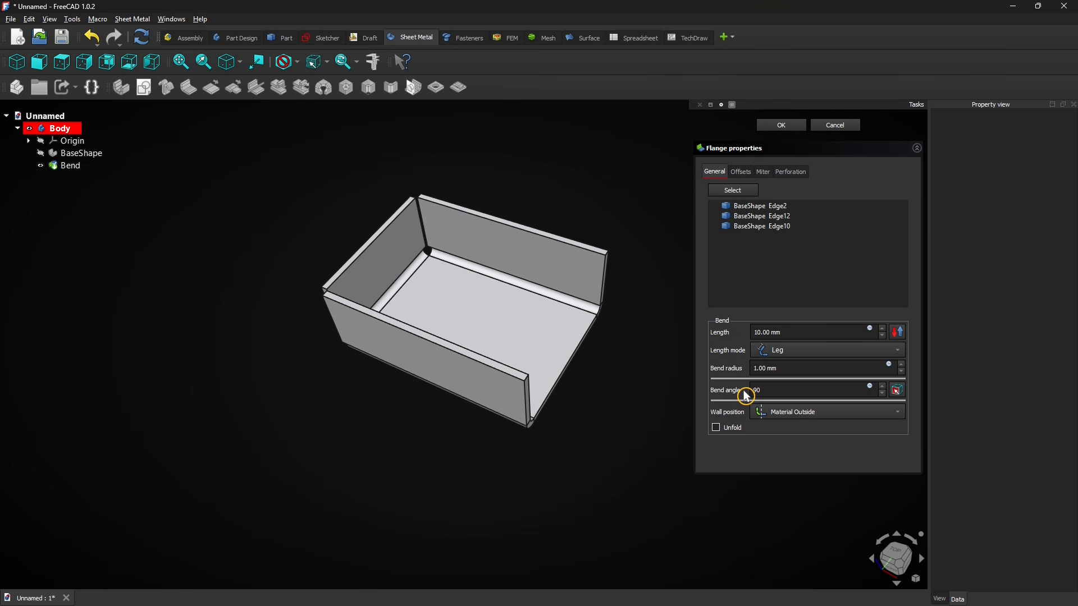
Try a Gap A side offset of 2 mm on the flanges and examine the corner cutouts up close.
{"action": "left_click", "coordinate": [744, 172]}
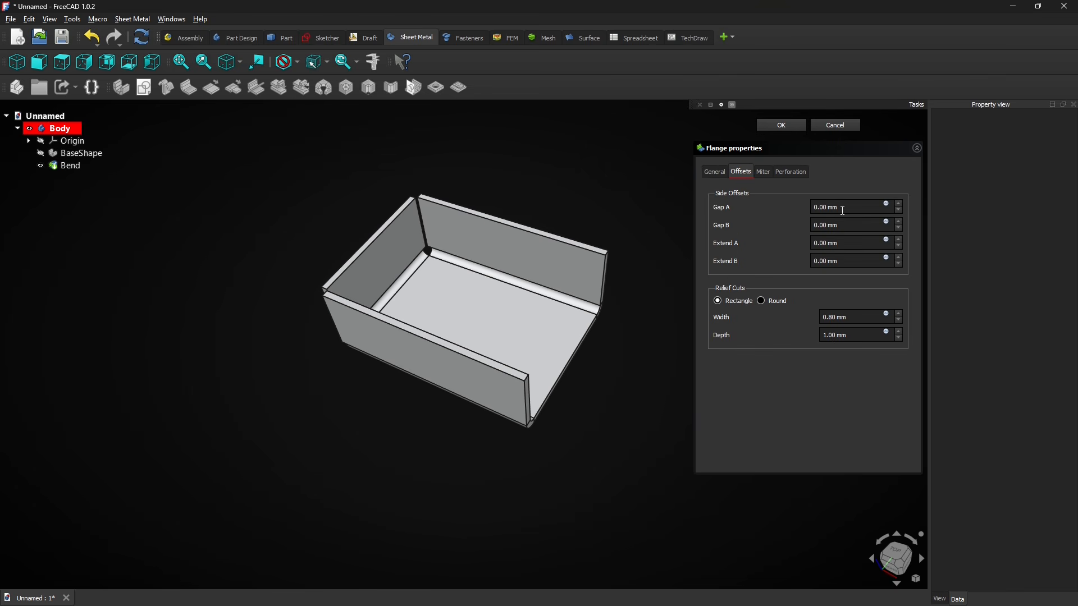
{"action": "left_click_drag", "start_coordinate": [841, 207], "coordinate": [795, 205]}
{"action": "type", "text": "2"}
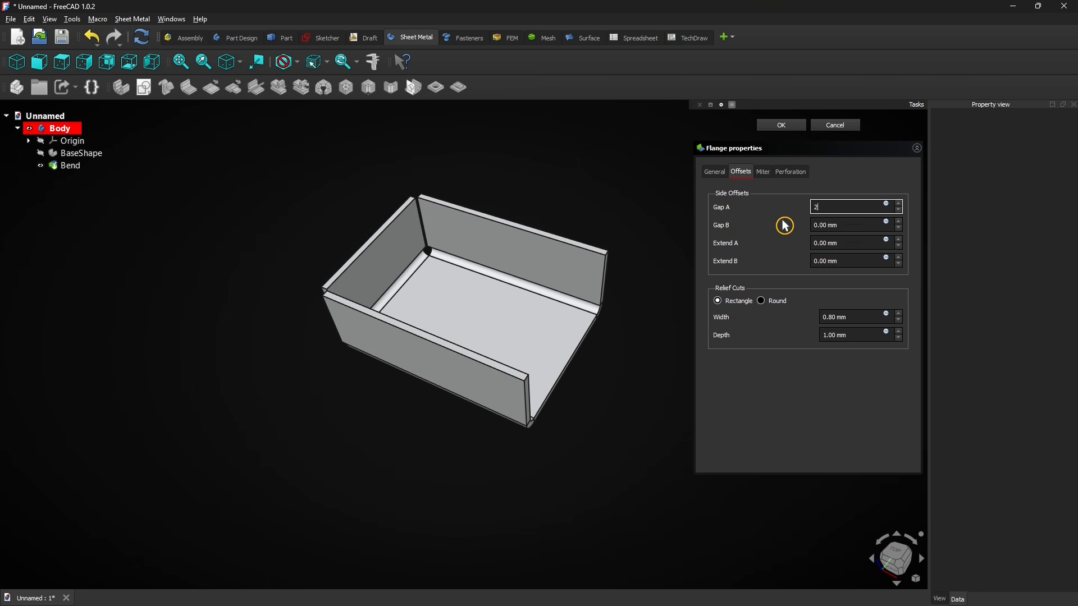
{"action": "middle_click_drag", "start_coordinate": [431, 268], "coordinate": [467, 306]}
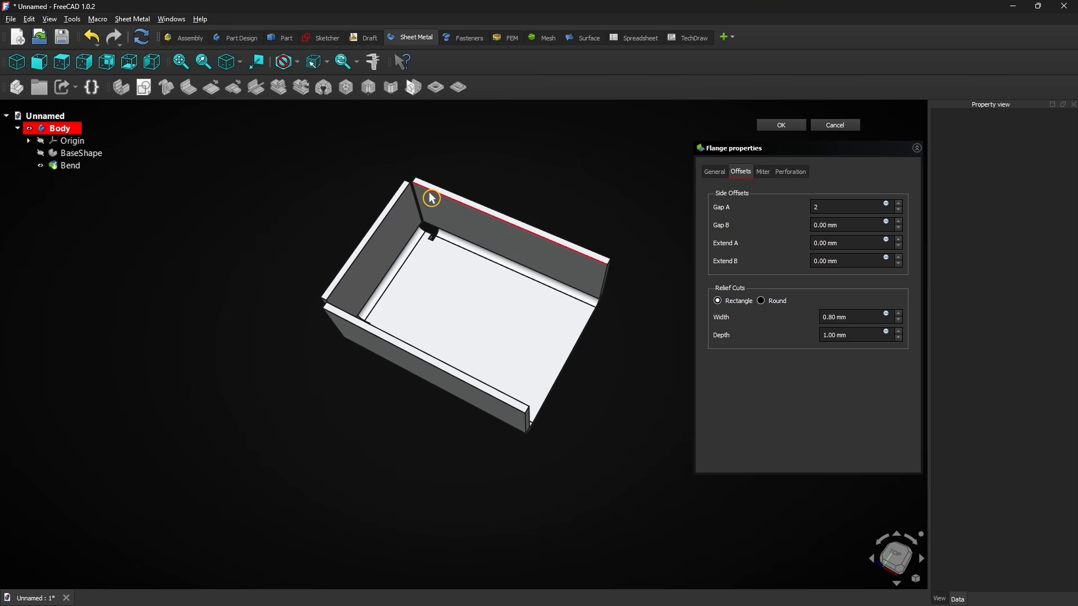
{"action": "scroll", "coordinate": [430, 214], "scroll_direction": "up", "scroll_amount": 3}
{"action": "middle_click_drag", "start_coordinate": [540, 171], "coordinate": [484, 163]}
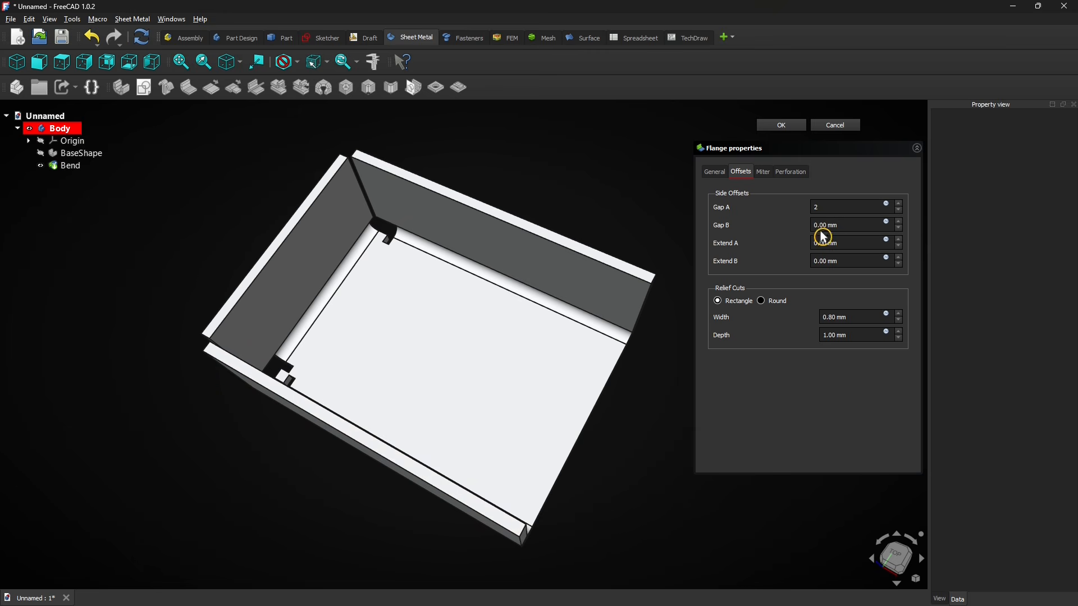
Try a Gap B side offset of 4 mm and reduce it to 2 mm.
{"action": "left_click", "coordinate": [899, 223]}
{"action": "left_click", "coordinate": [899, 222]}
{"action": "left_click", "coordinate": [900, 223]}
{"action": "left_click", "coordinate": [900, 222]}
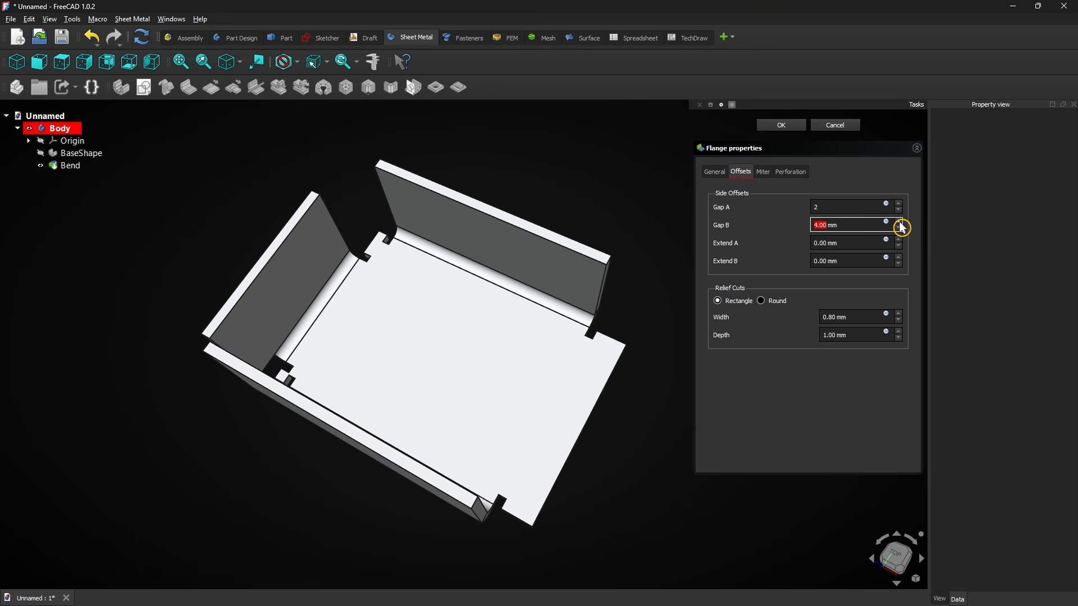
{"action": "left_click", "coordinate": [901, 229]}
{"action": "left_click", "coordinate": [901, 230]}
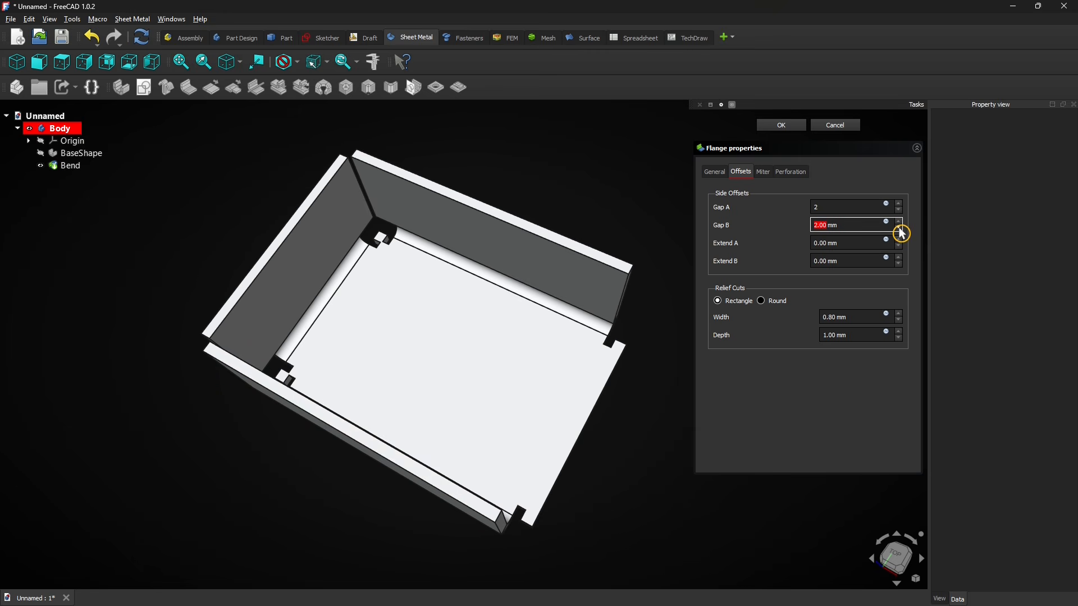
Try lengthening the flanges on side A with an Extend A value of 7 mm.
{"action": "left_click", "coordinate": [899, 240]}
{"action": "left_click", "coordinate": [899, 240]}
{"action": "left_click", "coordinate": [900, 240]}
{"action": "left_click", "coordinate": [900, 240]}
{"action": "left_click", "coordinate": [900, 240]}
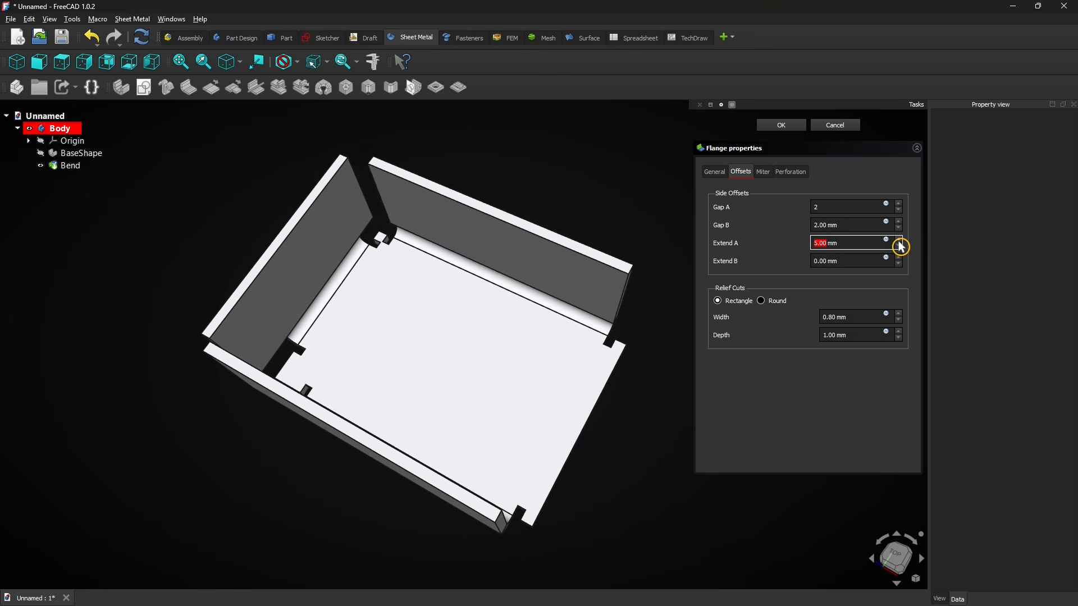
{"action": "left_click", "coordinate": [899, 241]}
{"action": "left_click", "coordinate": [899, 241]}
Reset the Gap A, Gap B and Extend A side offsets to 0 mm.
{"action": "left_click_drag", "start_coordinate": [834, 209], "coordinate": [795, 221]}
{"action": "type", "text": "00"}
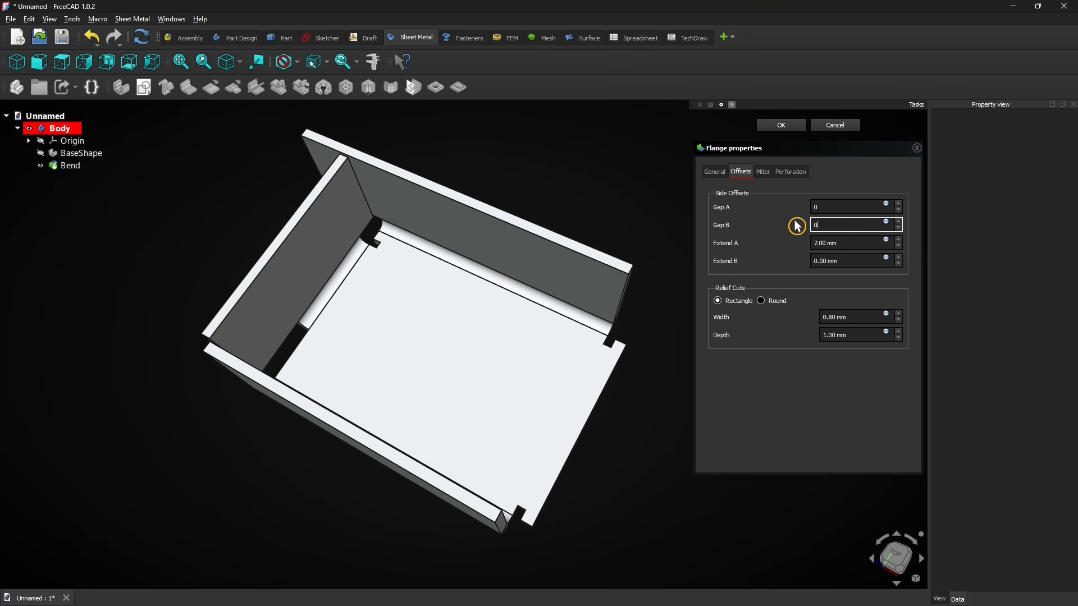
{"action": "left_click", "coordinate": [900, 247]}
{"action": "left_click", "coordinate": [900, 247]}
{"action": "left_click", "coordinate": [900, 246]}
{"action": "left_click", "coordinate": [899, 247]}
{"action": "left_click", "coordinate": [900, 247]}
{"action": "left_click", "coordinate": [900, 246]}
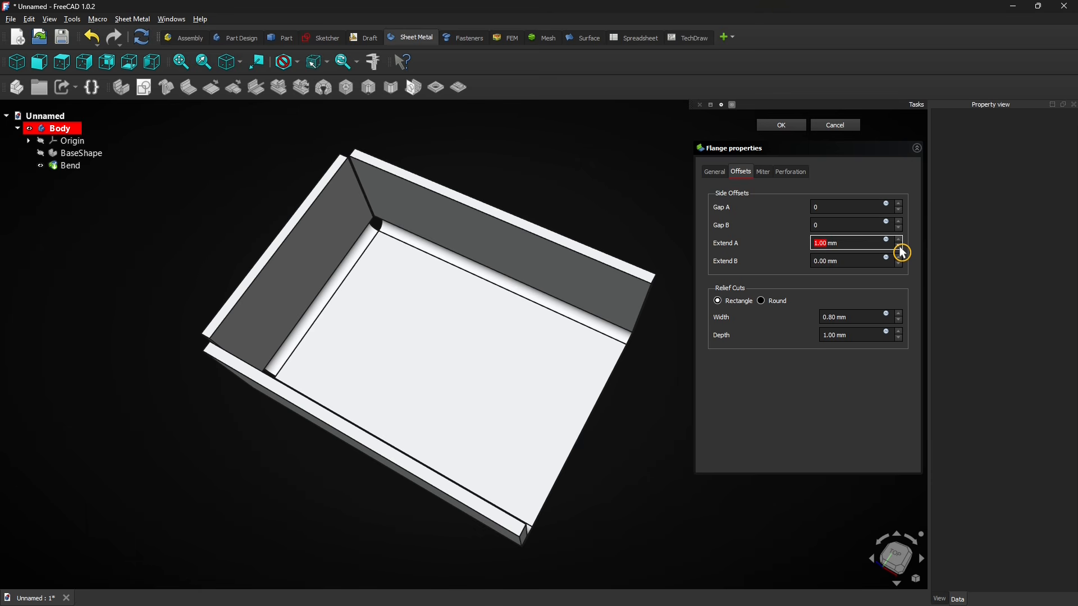
{"action": "left_click", "coordinate": [899, 247]}
Try an Extend B side offset of 5 mm and return it to 0 mm.
{"action": "left_click", "coordinate": [899, 258]}
{"action": "left_click", "coordinate": [900, 259]}
{"action": "left_click", "coordinate": [899, 259]}
{"action": "left_click", "coordinate": [899, 259]}
{"action": "left_click", "coordinate": [899, 259]}
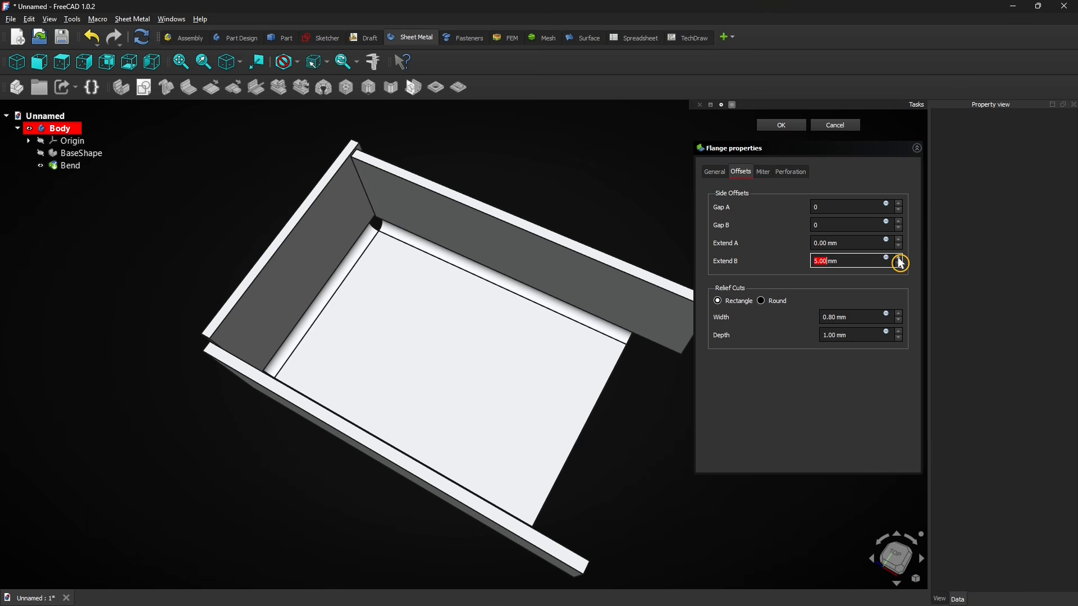
{"action": "left_click", "coordinate": [900, 265]}
{"action": "left_click", "coordinate": [900, 265]}
{"action": "left_click", "coordinate": [900, 265]}
{"action": "left_click", "coordinate": [899, 266]}
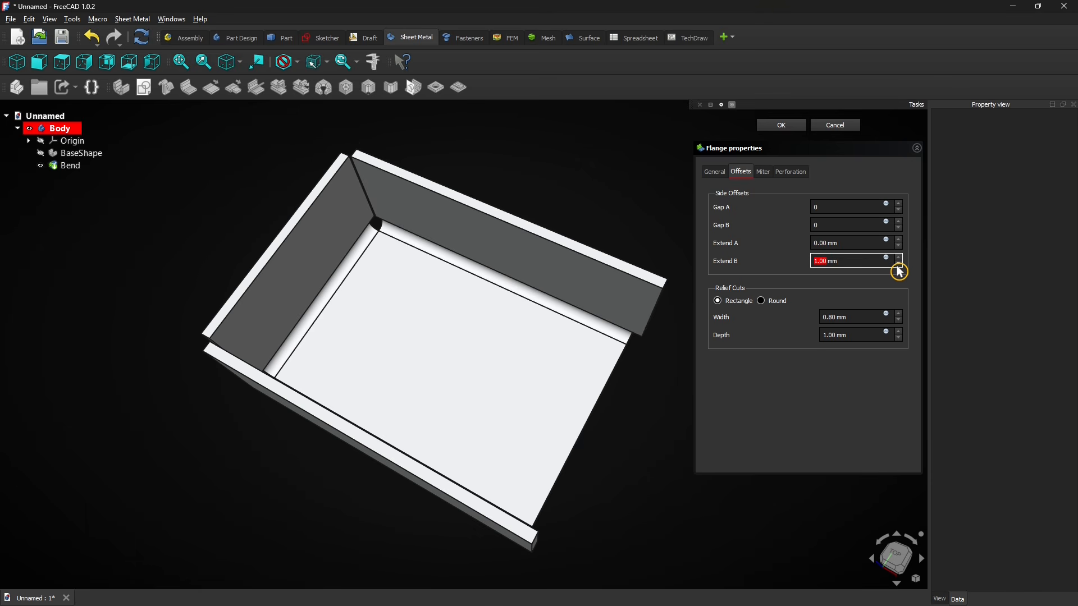
{"action": "left_click", "coordinate": [900, 265]}
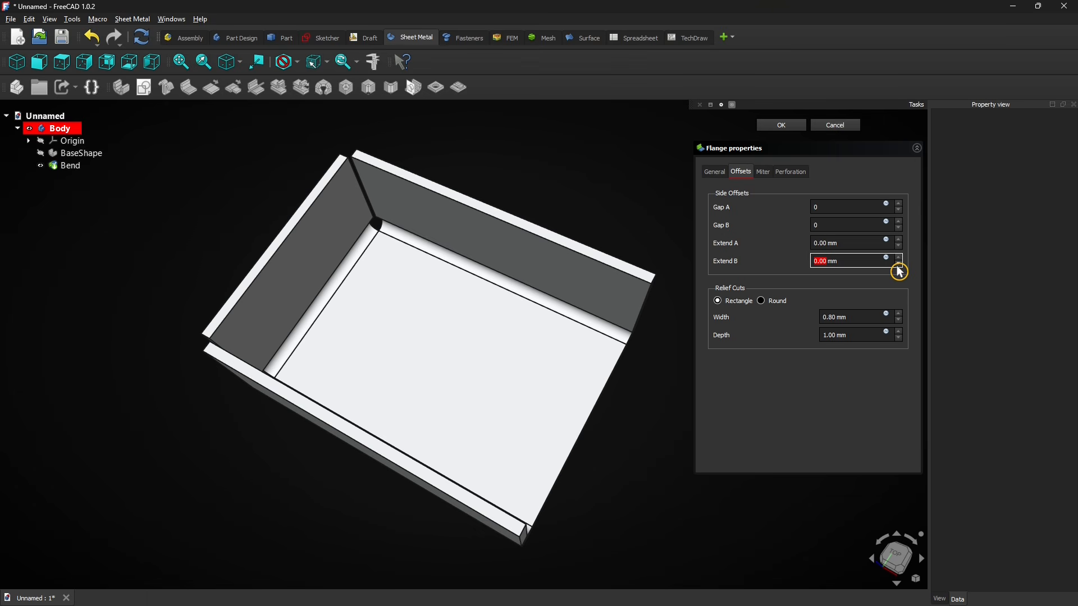
Compare the flange corners with Auto Miter off and back on, and set the minimum gap to 0.1 mm.
{"action": "left_click", "coordinate": [764, 173]}
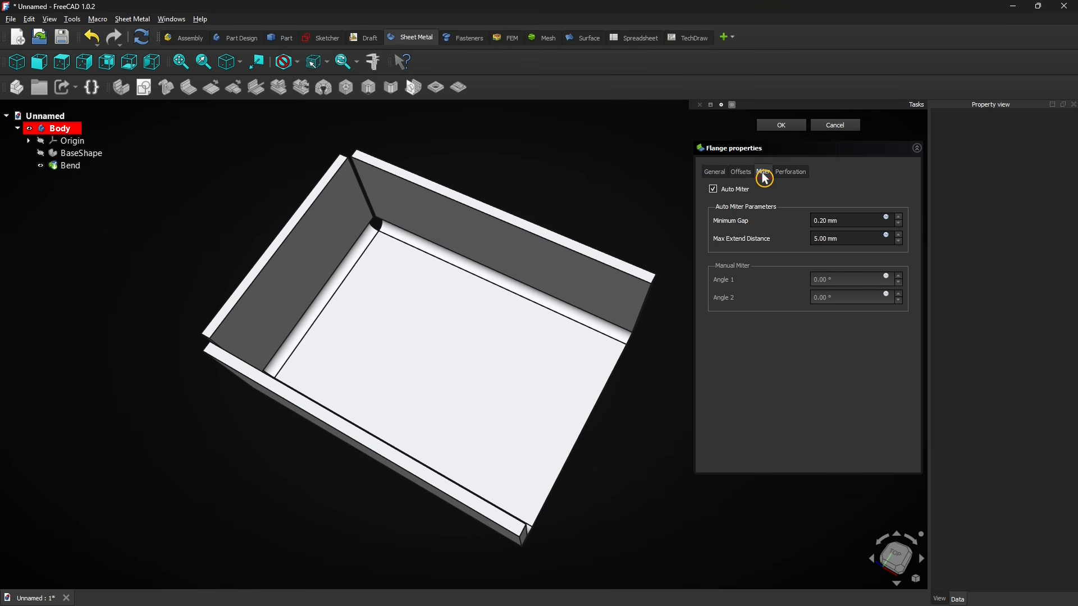
{"action": "left_click", "coordinate": [716, 191]}
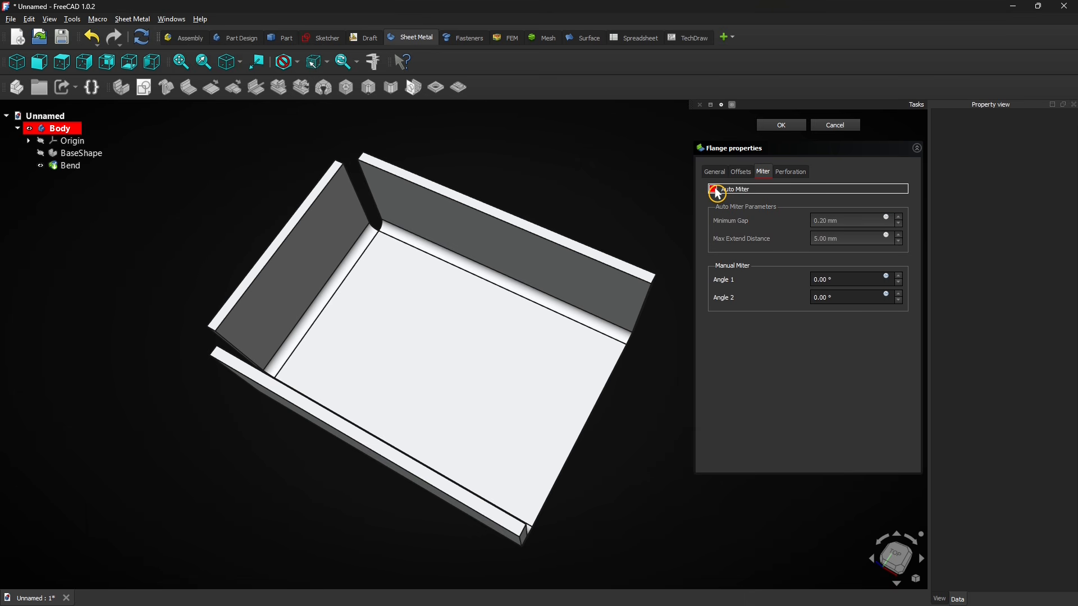
{"action": "left_click", "coordinate": [715, 190]}
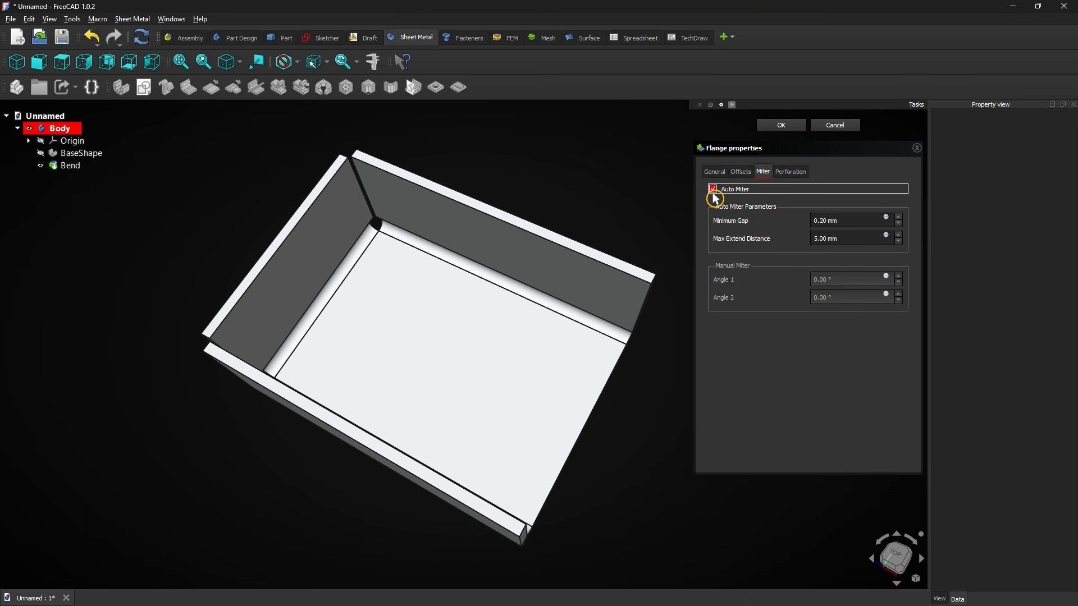
{"action": "left_click", "coordinate": [824, 222]}
{"action": "type", "text": "1"}
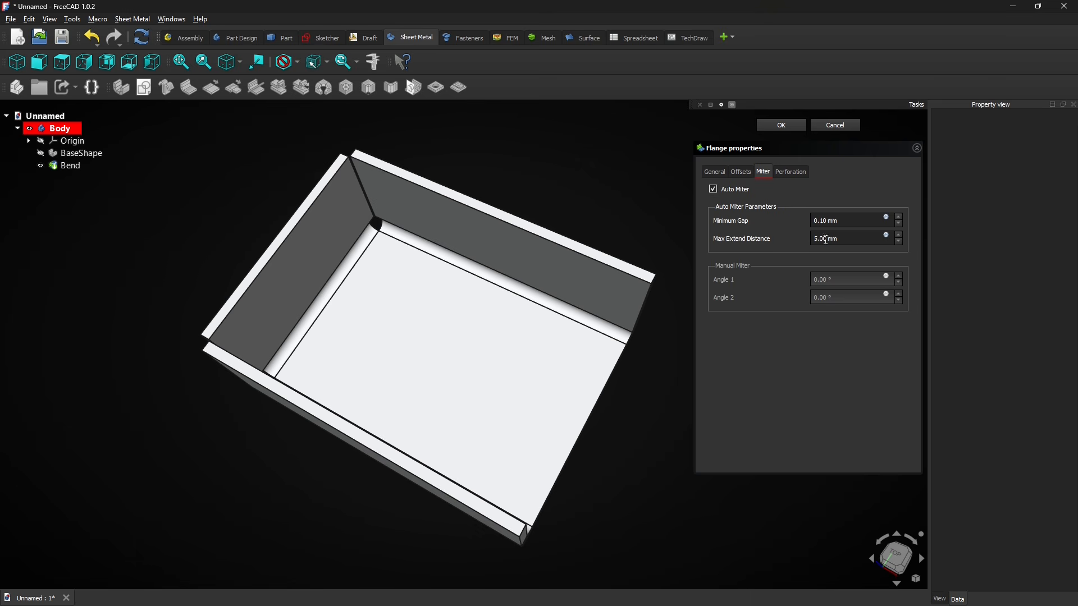
Try a max extend distance of 0 for the auto miter and return it to 5 mm.
{"action": "triple_click", "coordinate": [808, 241]}
{"action": "key", "text": "BackSpace"}
{"action": "type", "text": "0"}
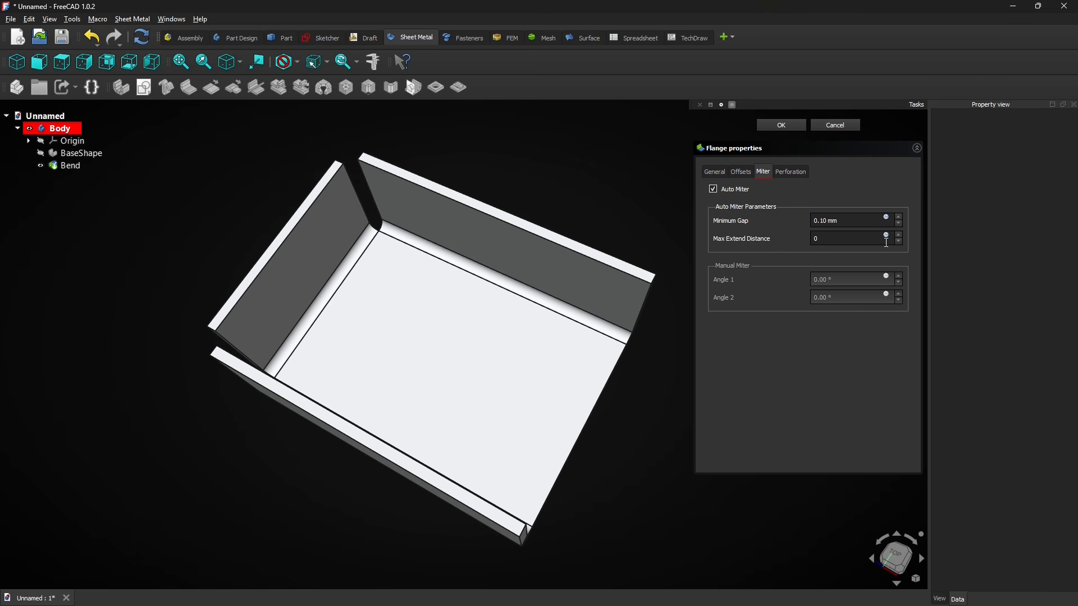
{"action": "left_click", "coordinate": [901, 236]}
{"action": "left_click", "coordinate": [901, 237]}
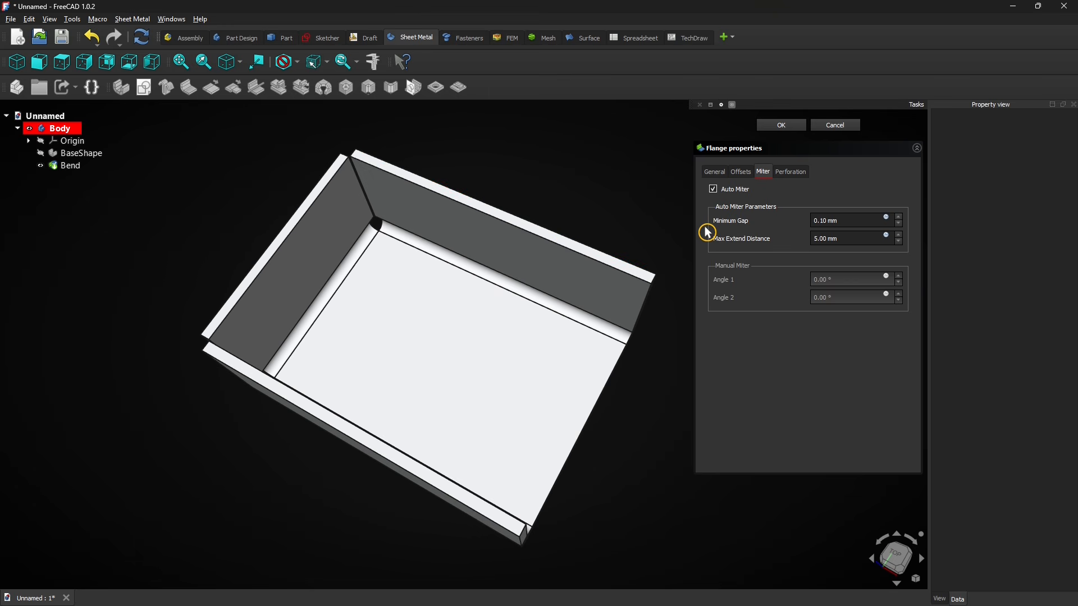
Try manual miter angles of 15° for Angle 1 and Angle 2 with Auto Miter off, and re-enable Auto Miter.
{"action": "left_click", "coordinate": [714, 191]}
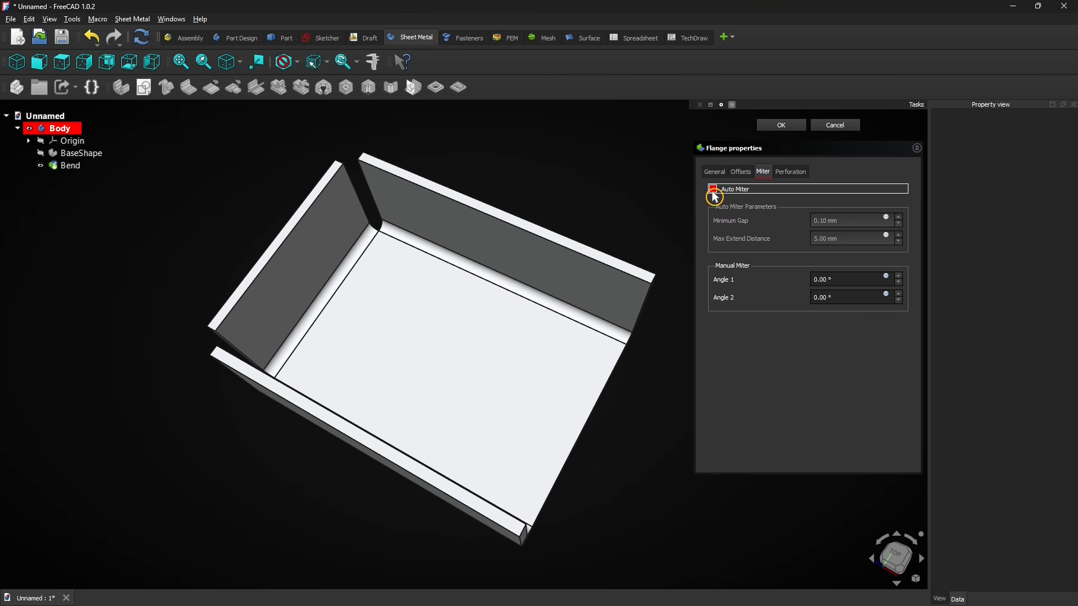
{"action": "left_click", "coordinate": [900, 277]}
{"action": "left_click", "coordinate": [900, 277]}
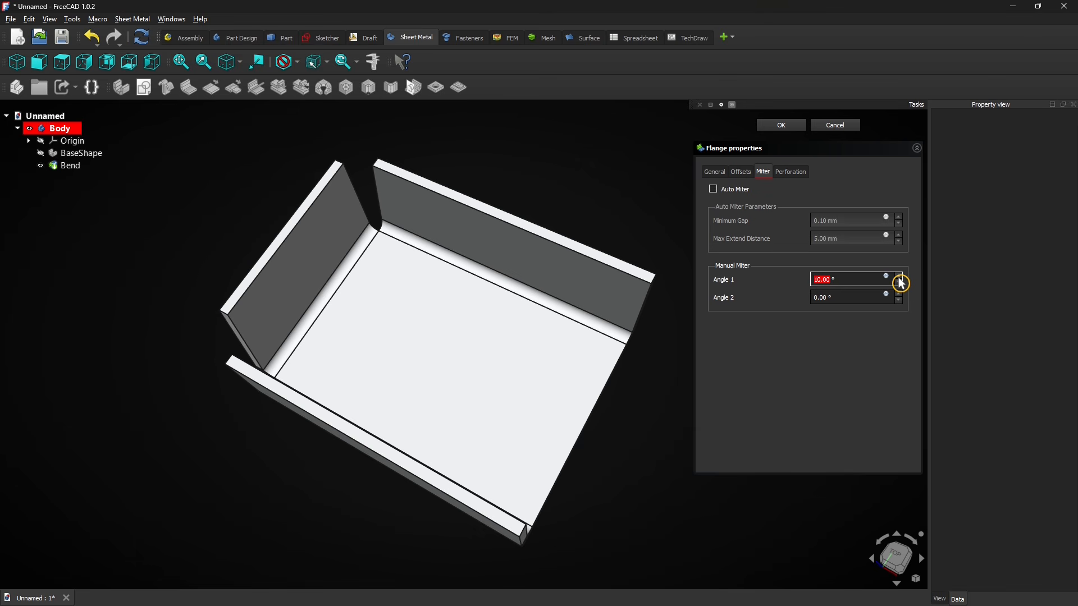
{"action": "left_click", "coordinate": [898, 294]}
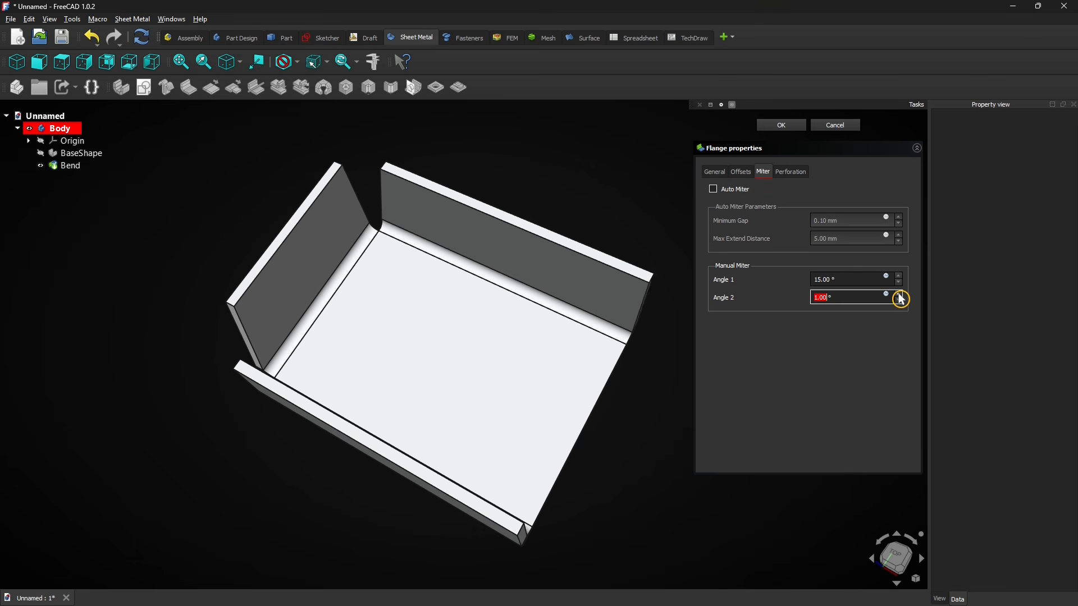
{"action": "left_click", "coordinate": [900, 295]}
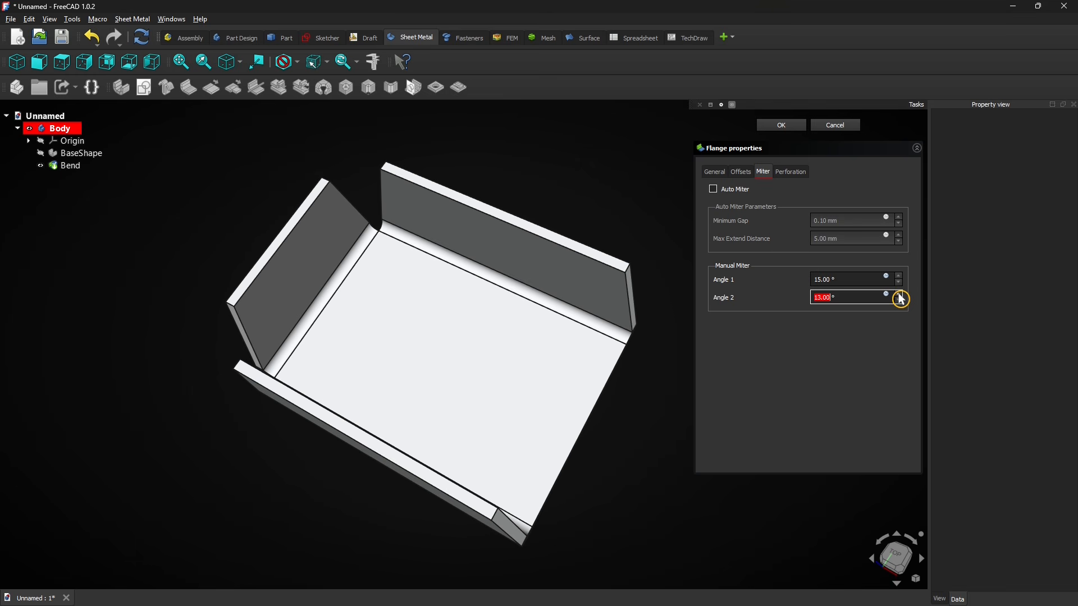
{"action": "middle_click_drag", "start_coordinate": [630, 482], "coordinate": [601, 463]}
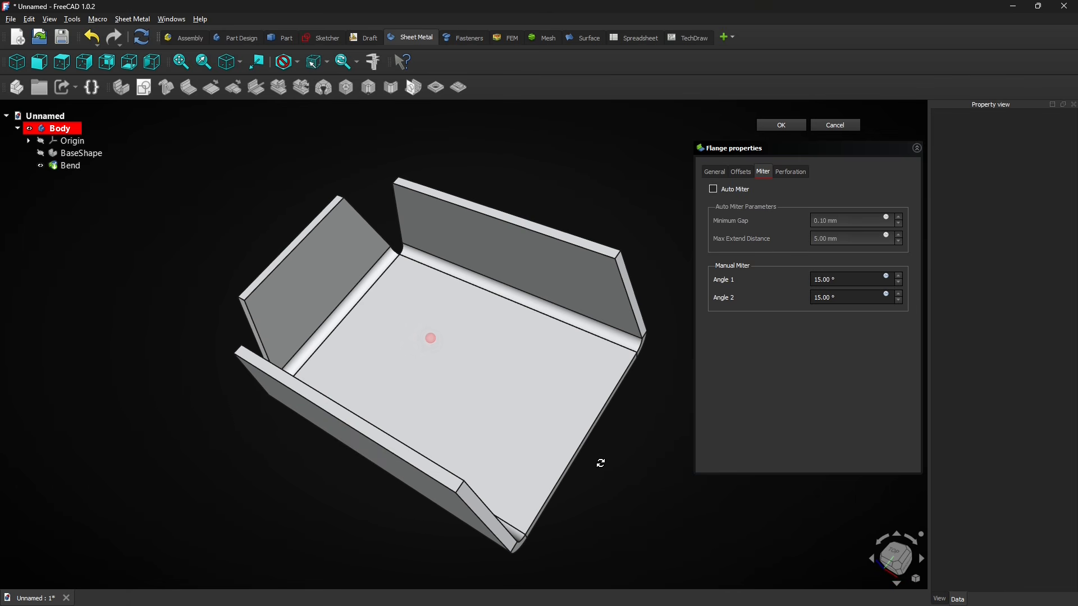
{"action": "left_click", "coordinate": [714, 190]}
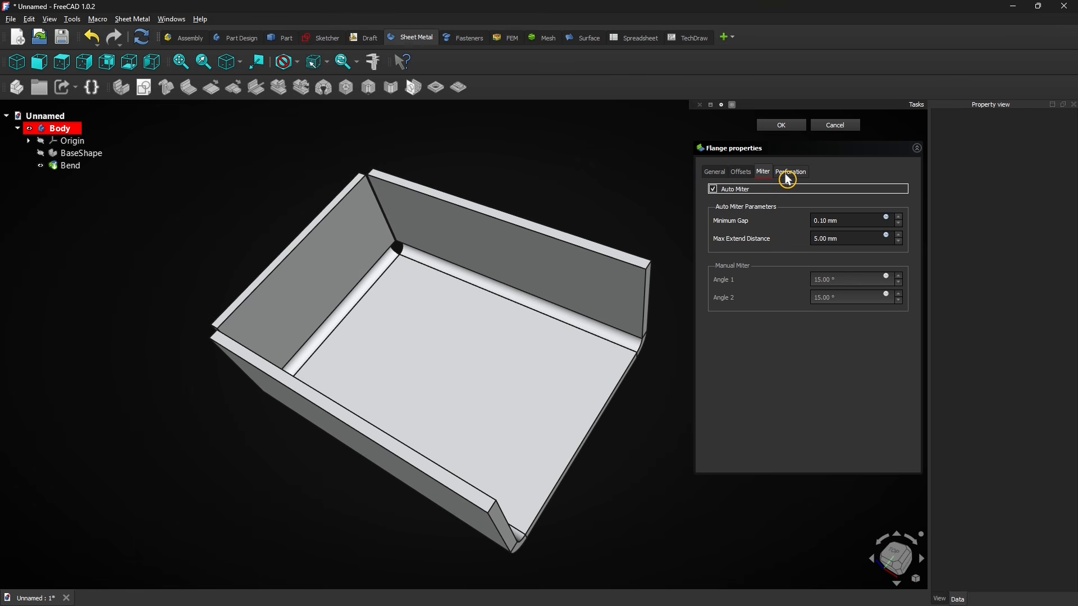
Enable perforation along the flange bends and set the perforation angle to 1°.
{"action": "left_click", "coordinate": [788, 177]}
{"action": "left_click", "coordinate": [715, 192]}
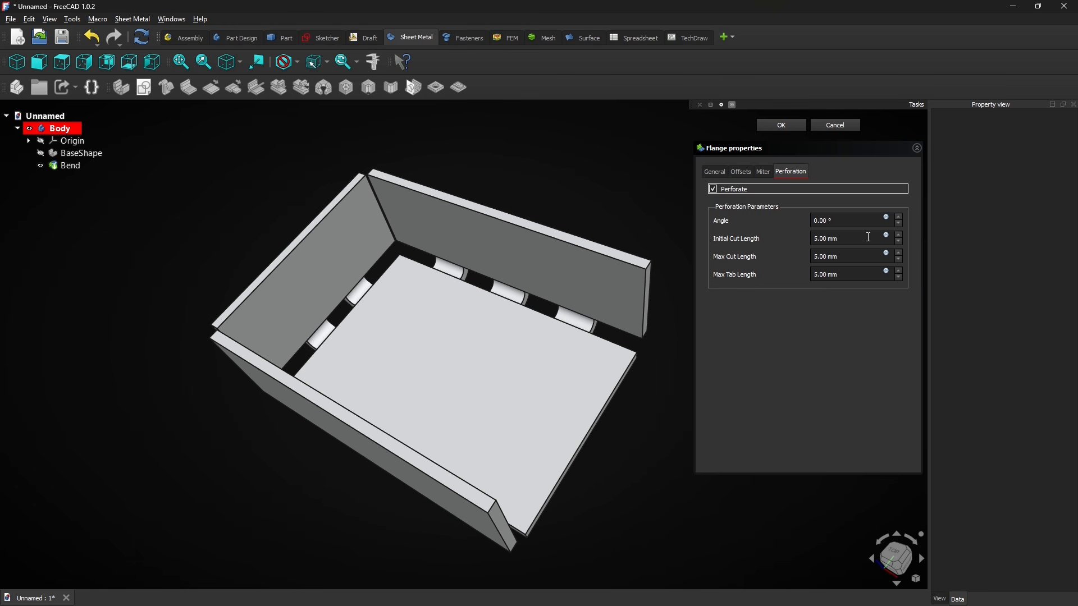
{"action": "left_click", "coordinate": [900, 219]}
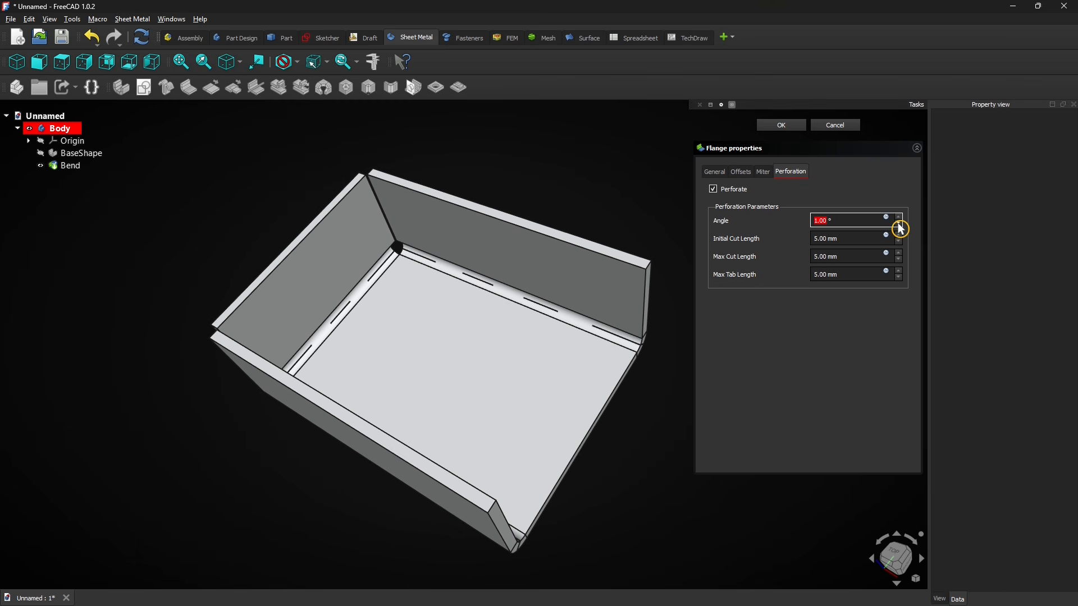
Set the perforation angle to 0° and the initial cut length to 3 mm.
{"action": "left_click", "coordinate": [900, 223]}
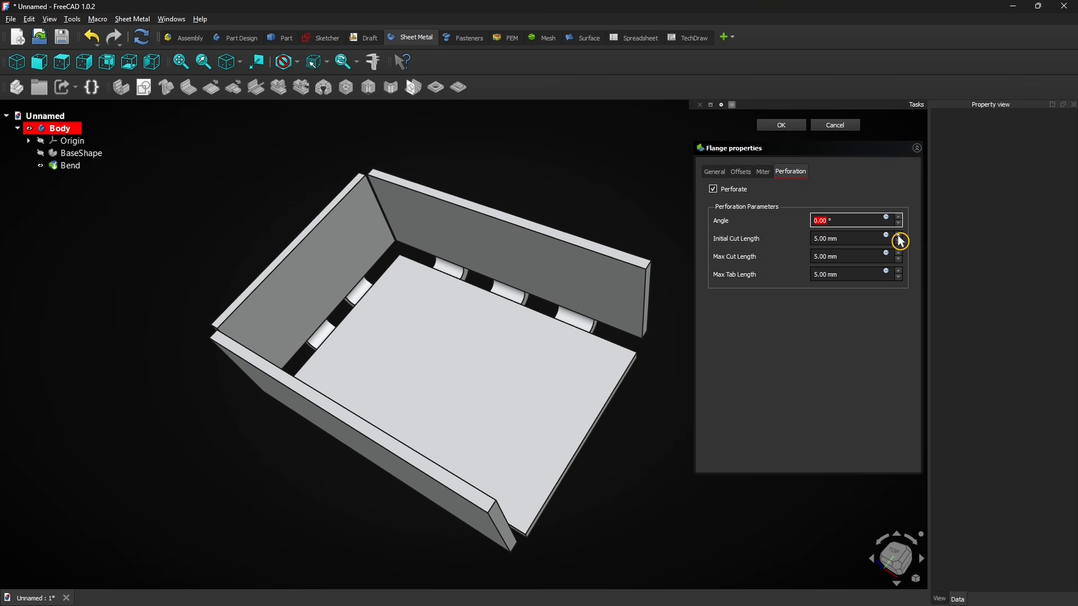
{"action": "left_click", "coordinate": [900, 236]}
{"action": "left_click", "coordinate": [899, 243]}
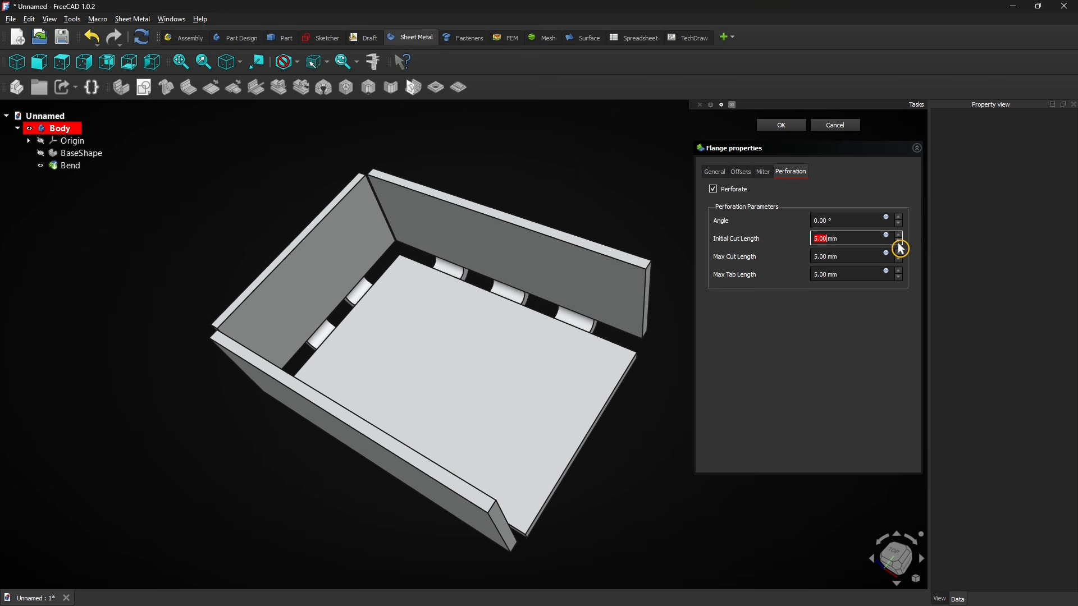
{"action": "left_click", "coordinate": [898, 243]}
{"action": "left_click", "coordinate": [898, 243]}
Try a max cut length of 3 mm and a shorter max tab length, and return both to 5 mm.
{"action": "left_click", "coordinate": [899, 260]}
{"action": "left_click", "coordinate": [899, 260]}
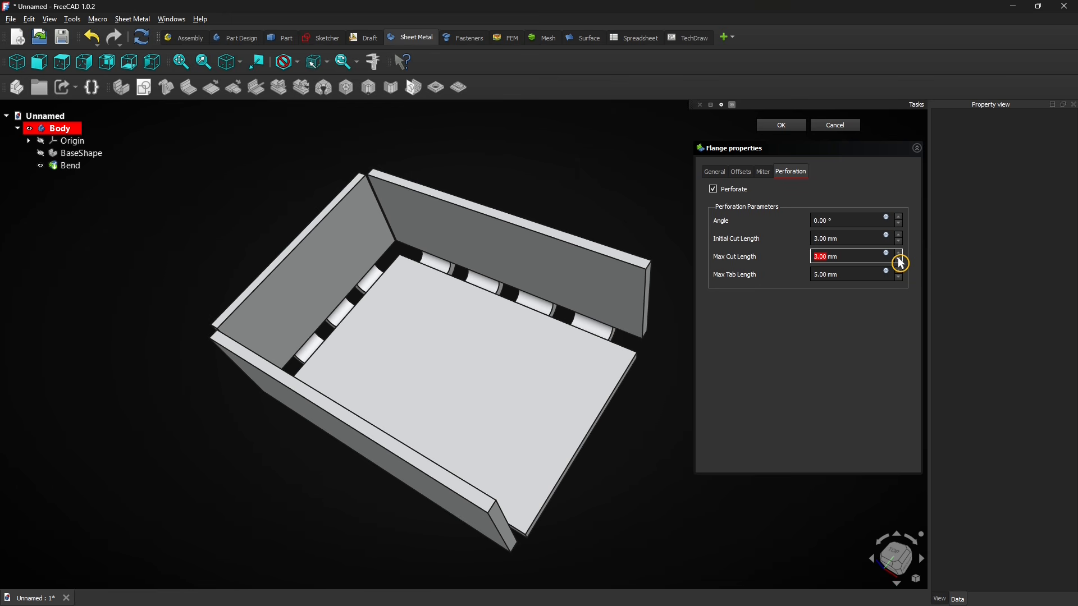
{"action": "left_click", "coordinate": [899, 278]}
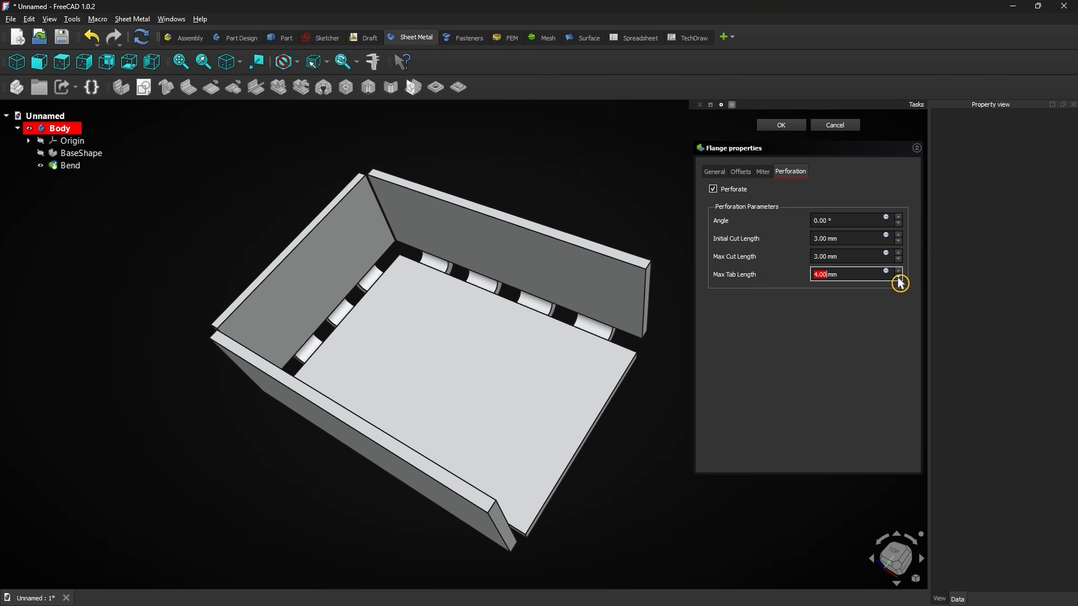
{"action": "left_click", "coordinate": [899, 278]}
{"action": "left_click", "coordinate": [899, 278]}
{"action": "left_click", "coordinate": [900, 274]}
{"action": "left_click", "coordinate": [899, 274]}
{"action": "left_click", "coordinate": [899, 274]}
{"action": "left_click", "coordinate": [901, 254]}
{"action": "left_click", "coordinate": [900, 254]}
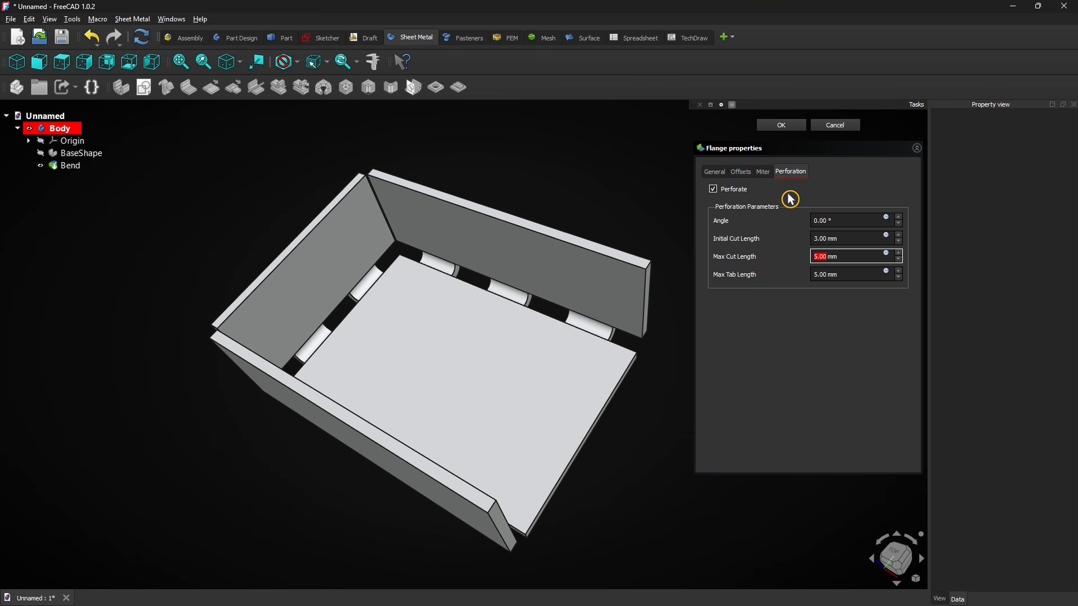
Try rectangular relief cuts with a width of 1 mm and a depth of 0, and turn off the perforation.
{"action": "left_click", "coordinate": [764, 173]}
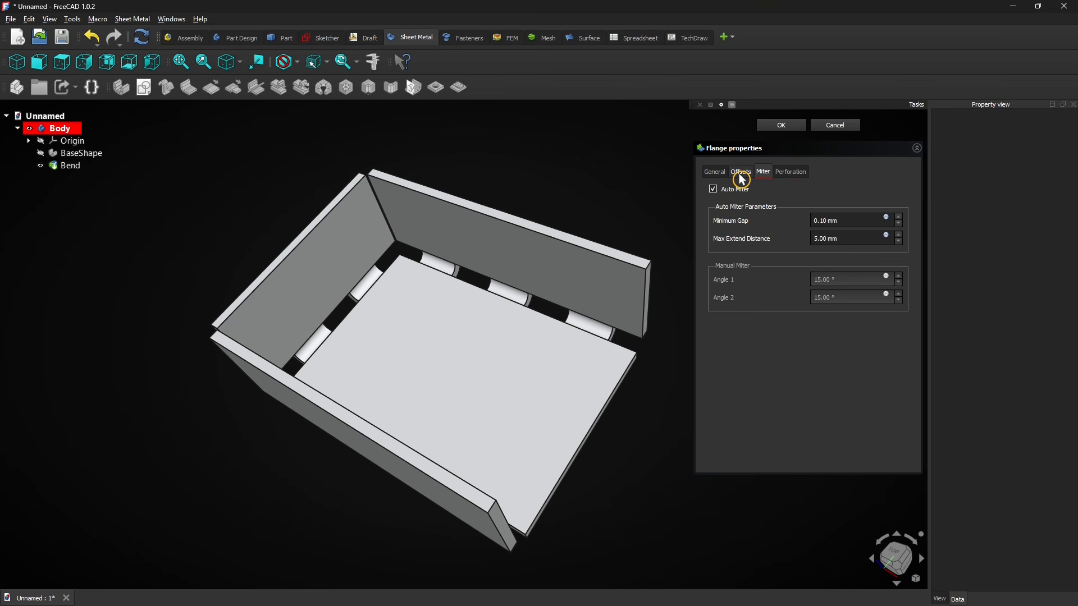
{"action": "left_click", "coordinate": [742, 174]}
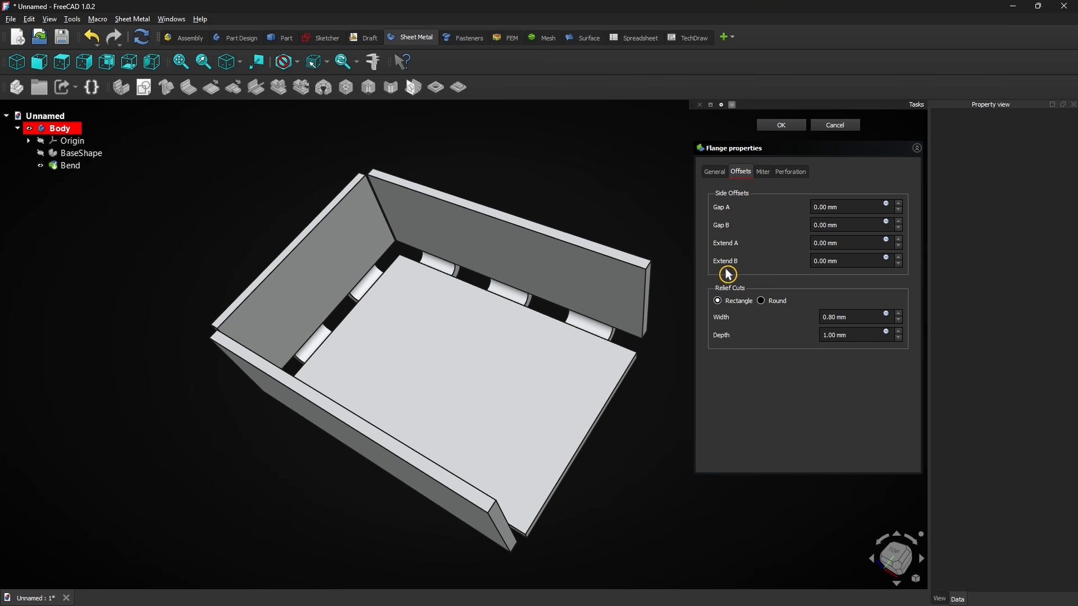
{"action": "left_click", "coordinate": [901, 322]}
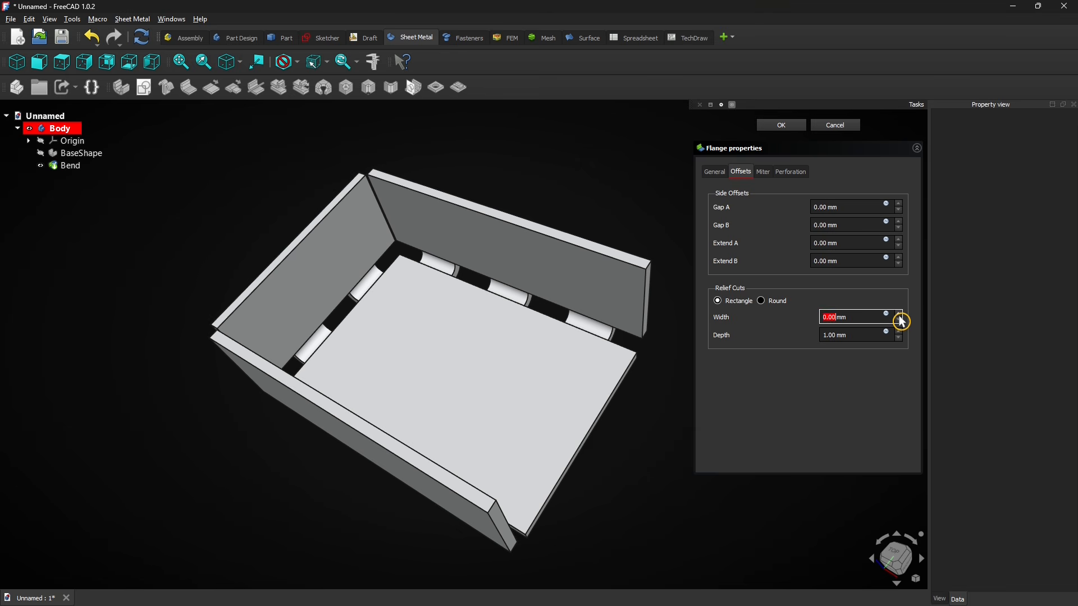
{"action": "left_click", "coordinate": [869, 335]}
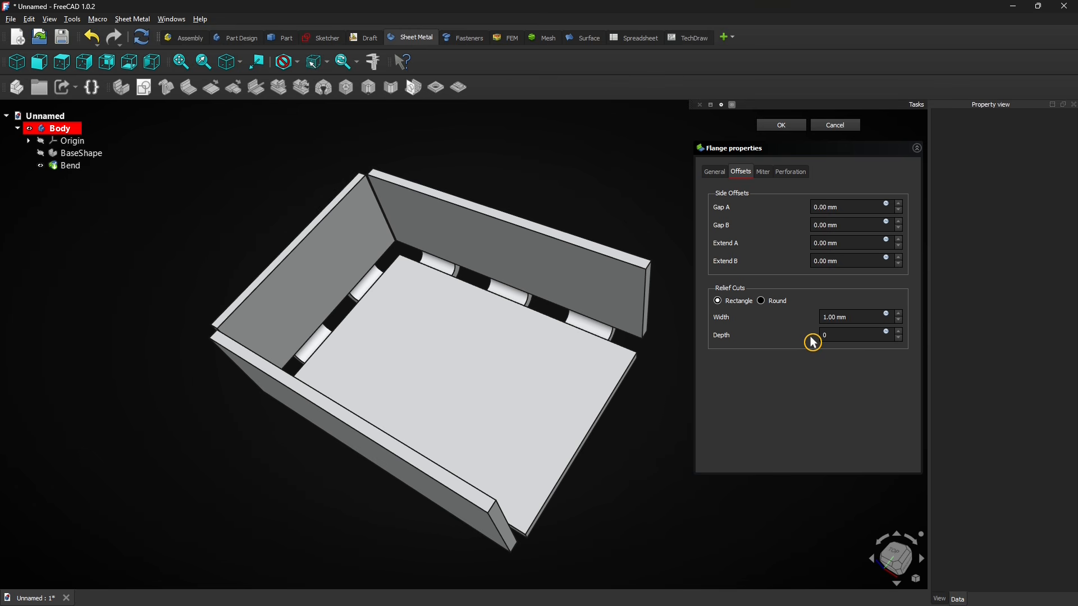
{"action": "left_click", "coordinate": [791, 172]}
{"action": "left_click", "coordinate": [714, 189]}
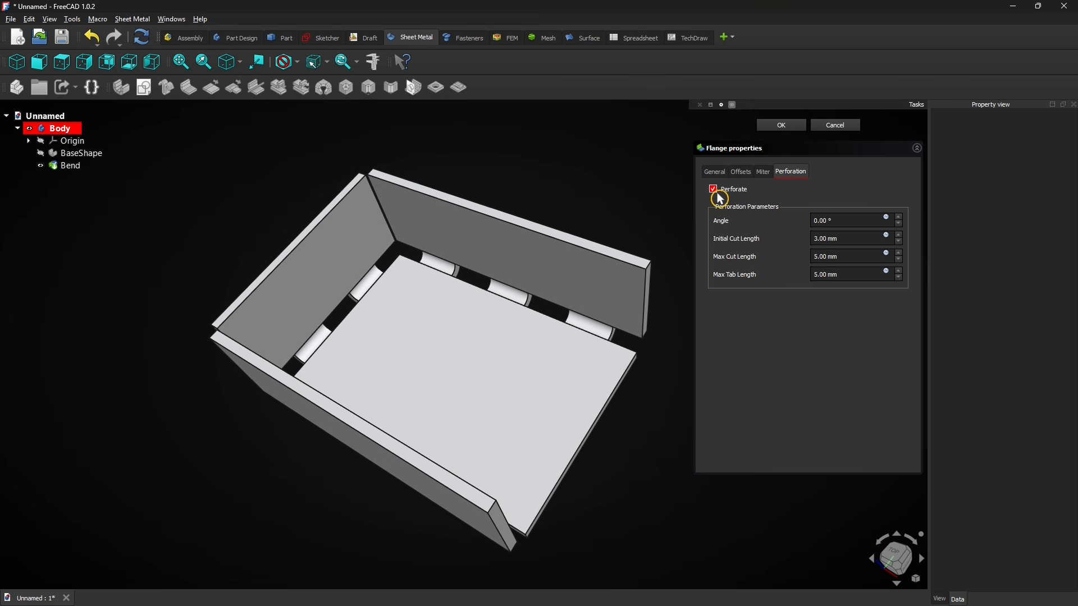
{"action": "left_click", "coordinate": [714, 189]}
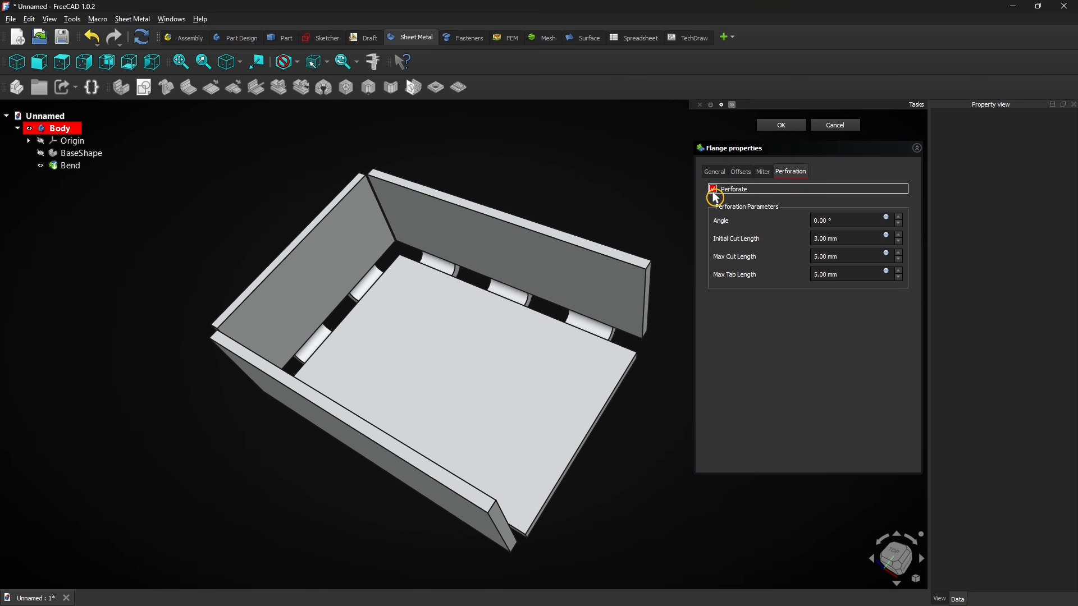
Try round relief cuts, and return to rectangular ones with a width of 0 and a depth of 2 mm.
{"action": "left_click", "coordinate": [742, 172]}
{"action": "left_click", "coordinate": [762, 301]}
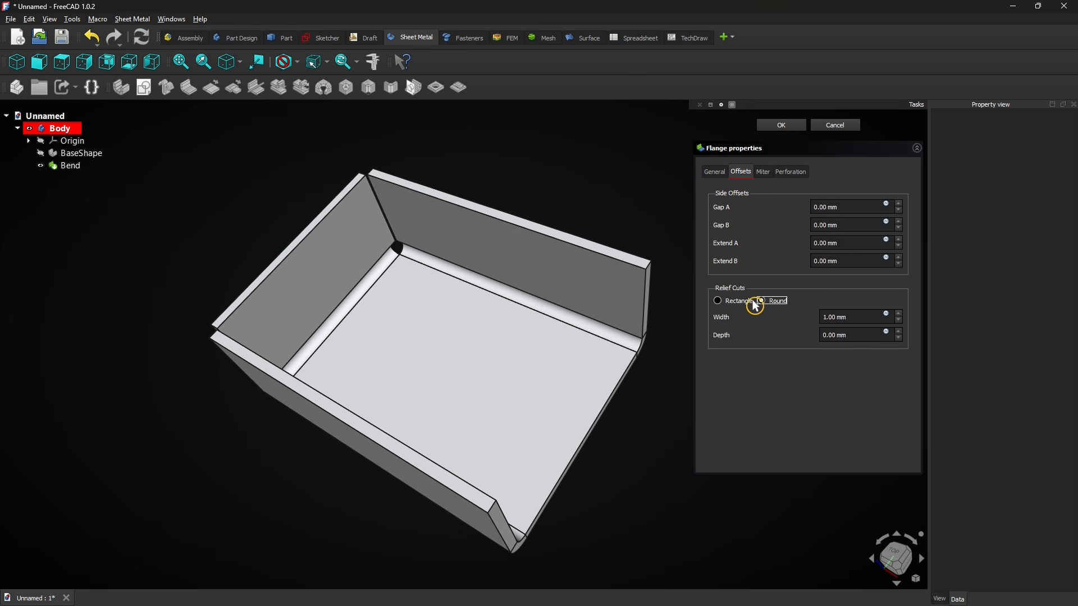
{"action": "left_click", "coordinate": [719, 303]}
{"action": "left_click", "coordinate": [899, 320]}
{"action": "type", "text": "1"}
{"action": "left_click_drag", "start_coordinate": [836, 335], "coordinate": [795, 337]}
{"action": "type", "text": "2"}
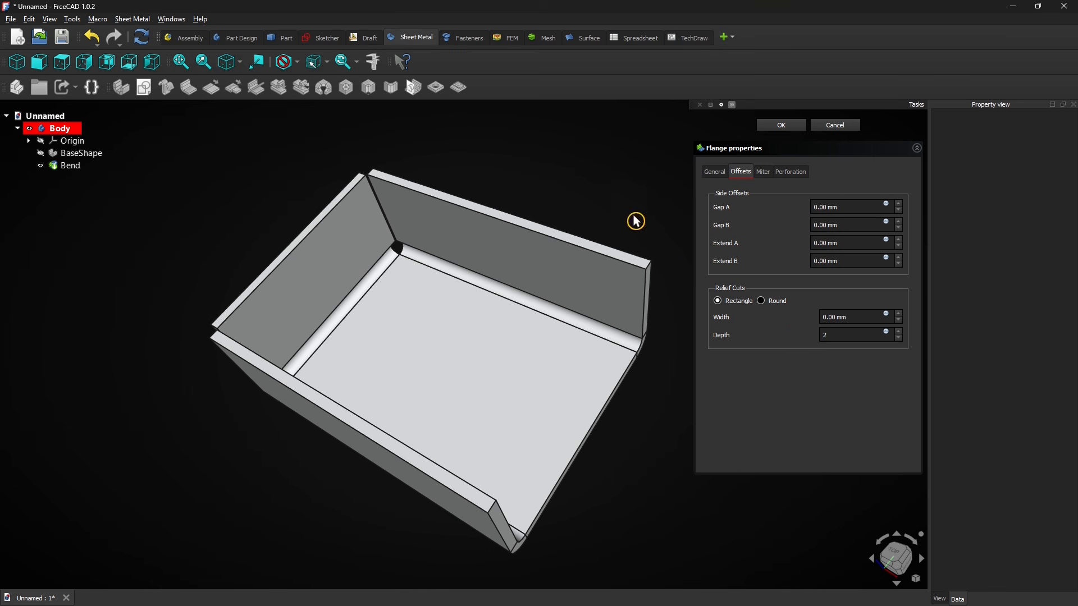
Try a relief cut width of 2 mm, and round relief cuts with width and depth of 3 mm.
{"action": "left_click_drag", "start_coordinate": [854, 317], "coordinate": [785, 322]}
{"action": "type", "text": "2"}
{"action": "left_click", "coordinate": [898, 320]}
{"action": "left_click", "coordinate": [771, 301]}
{"action": "left_click", "coordinate": [898, 320]}
{"action": "left_click", "coordinate": [899, 338]}
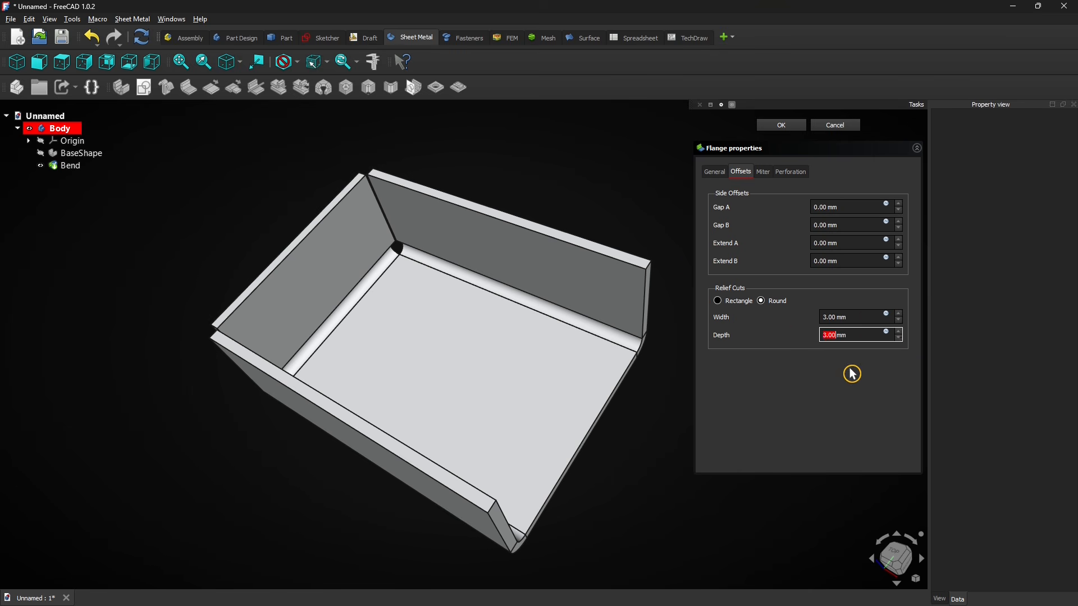
Make the relief cuts rectangular with a width of 1 mm and a depth of 1 mm.
{"action": "left_click", "coordinate": [723, 303]}
{"action": "left_click_drag", "start_coordinate": [854, 317], "coordinate": [791, 319]}
{"action": "type", "text": "1"}
{"action": "left_click_drag", "start_coordinate": [853, 335], "coordinate": [790, 338]}
{"action": "type", "text": "1"}
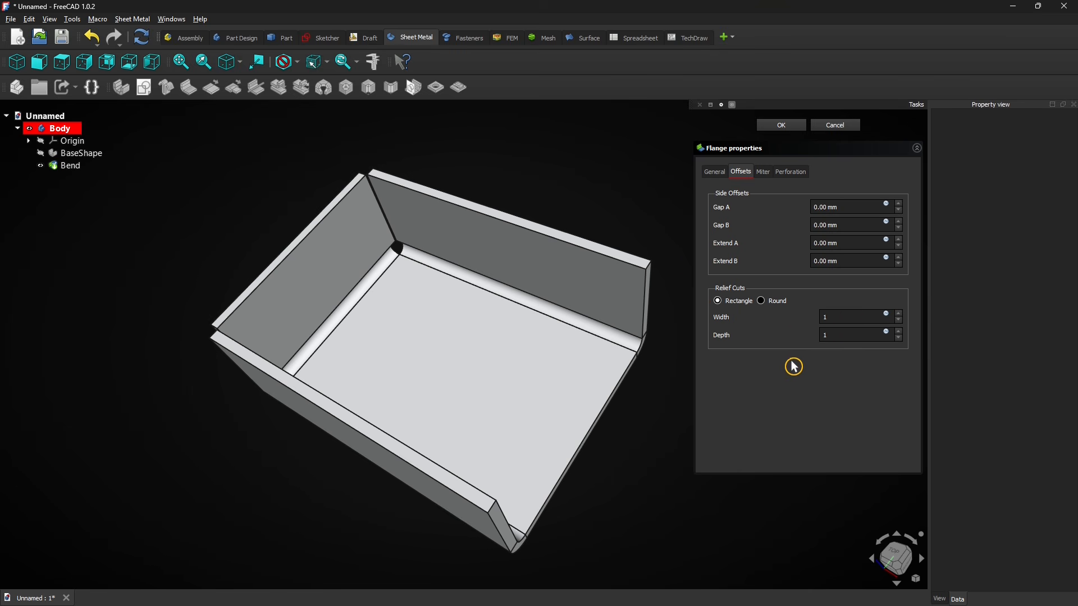
Re-enable perforation along the bends and accept the flange with its Unfold option on.
{"action": "left_click", "coordinate": [791, 172]}
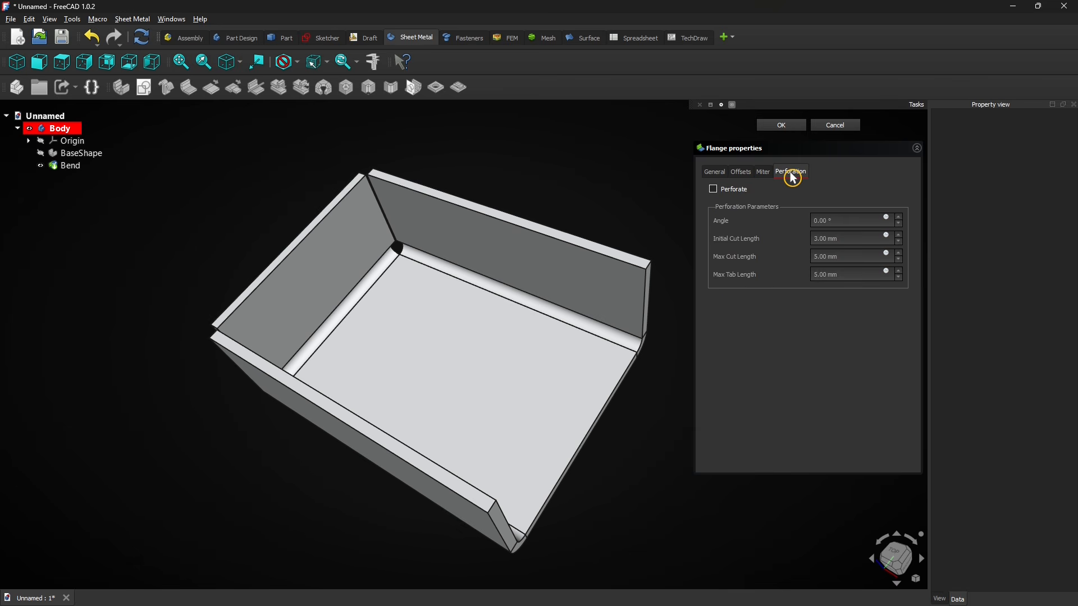
{"action": "left_click", "coordinate": [716, 190]}
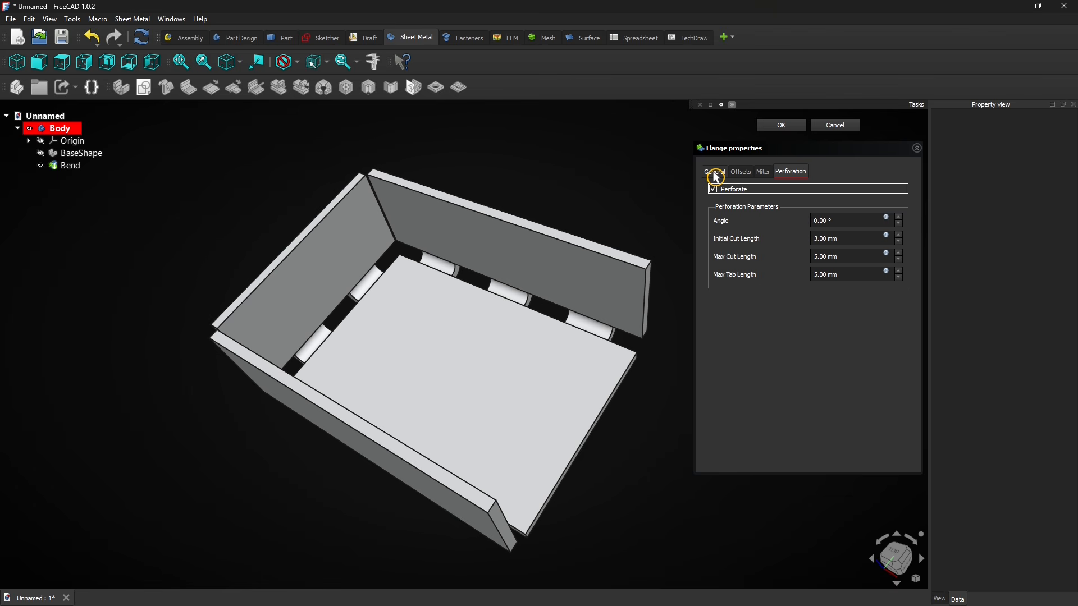
{"action": "left_click", "coordinate": [716, 173]}
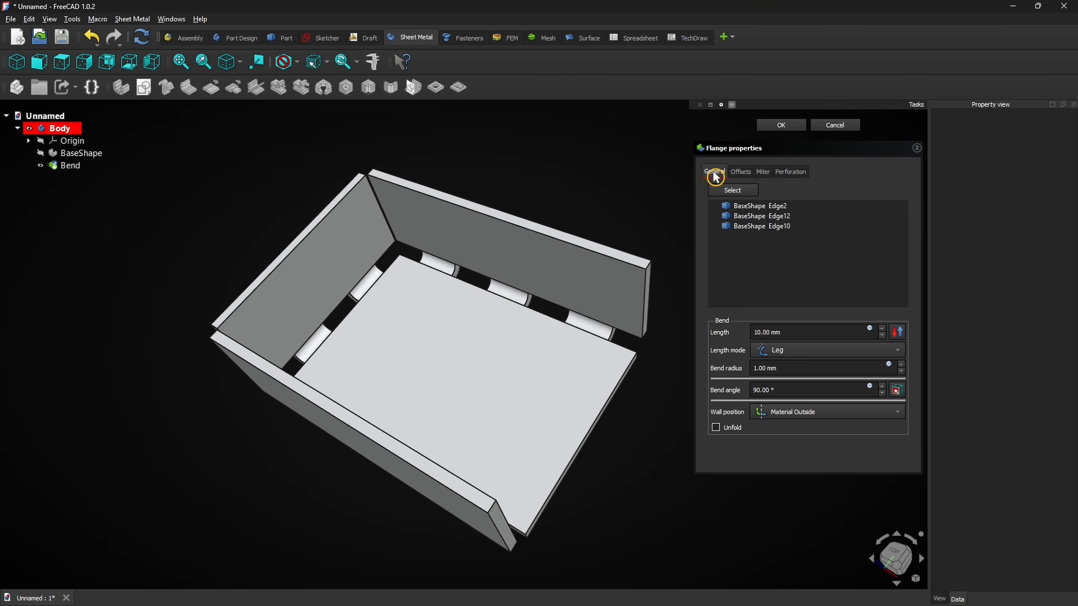
{"action": "left_click", "coordinate": [717, 429]}
{"action": "scroll", "coordinate": [608, 402], "scroll_direction": "down", "scroll_amount": 1}
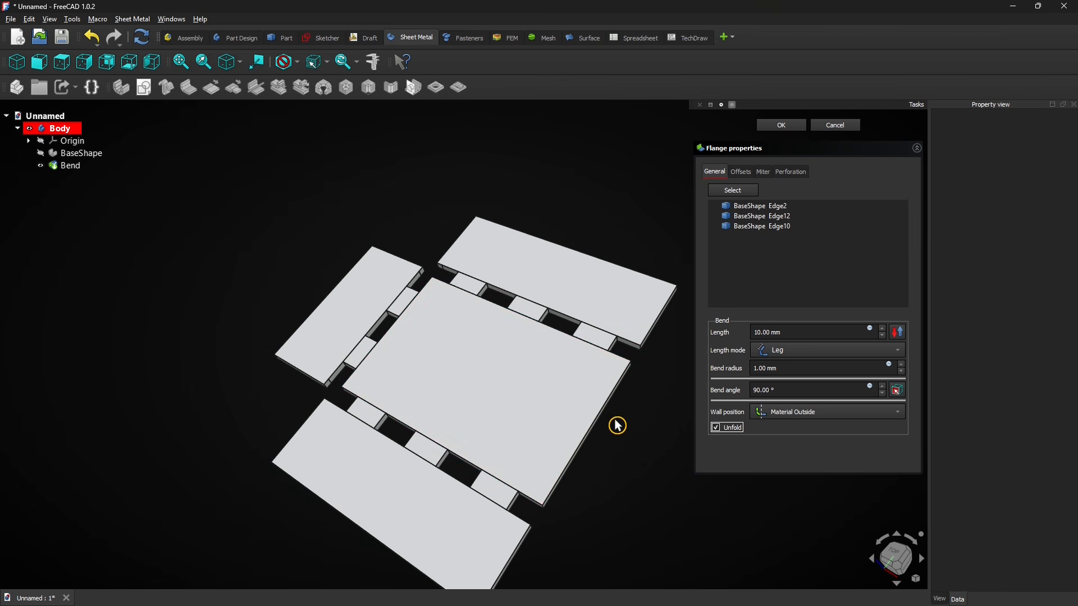
{"action": "middle_click_drag", "start_coordinate": [628, 465], "coordinate": [596, 405]}
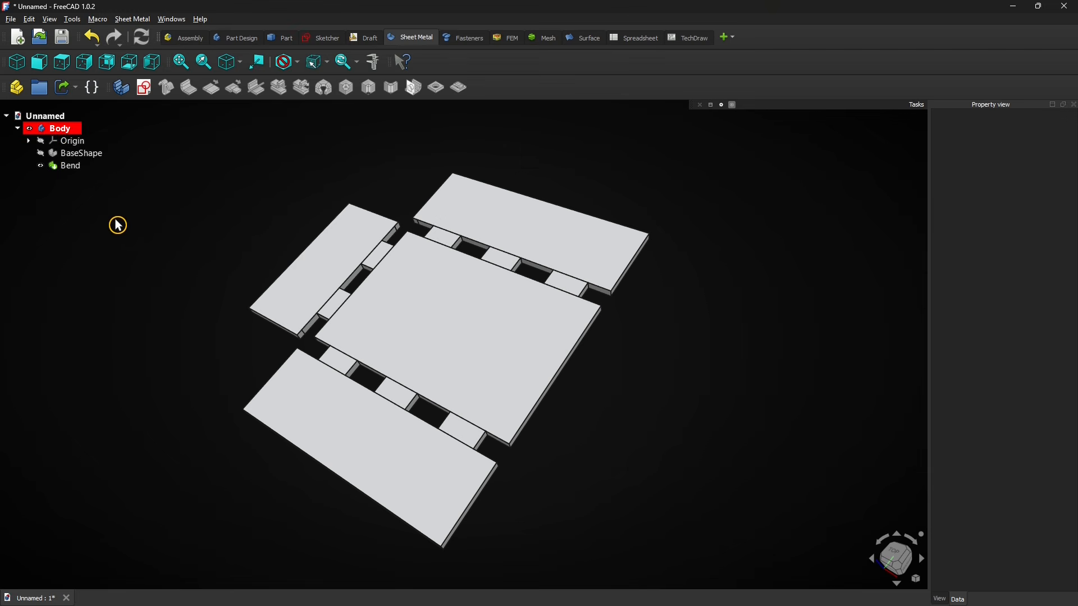
Reopen the Bend feature, fold the walls back up by turning off Unfold, and accept the change.
{"action": "left_click", "coordinate": [67, 167]}
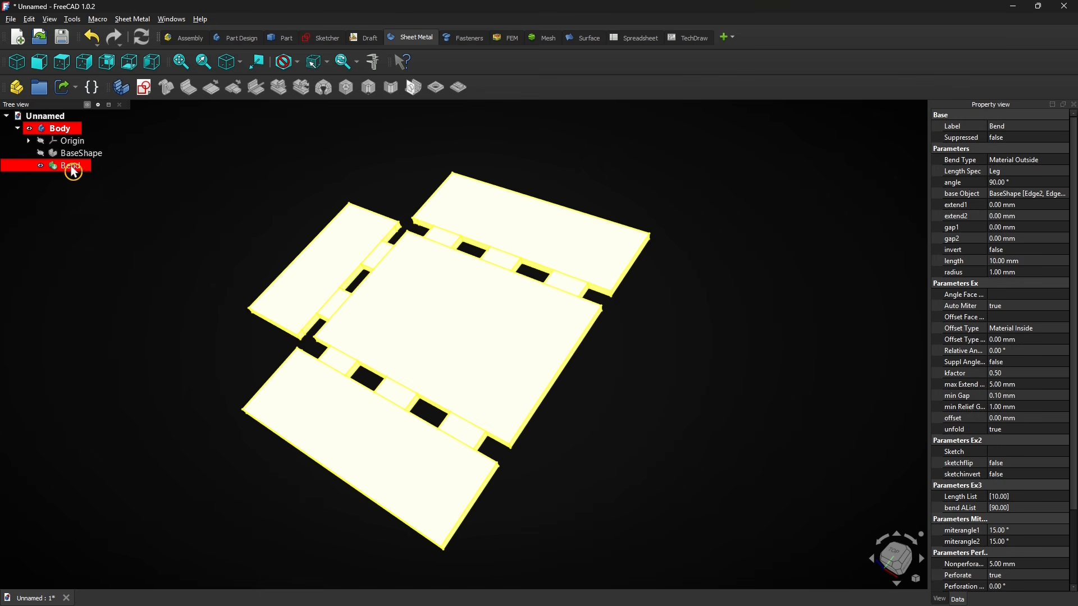
{"action": "double_click", "coordinate": [70, 169]}
{"action": "left_click", "coordinate": [718, 429]}
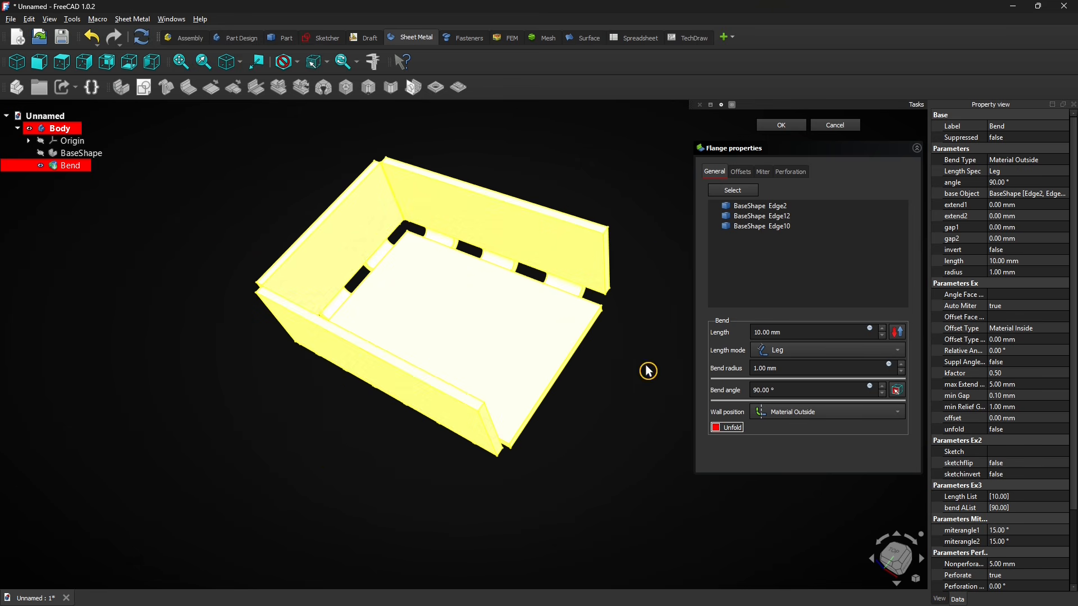
{"action": "left_click", "coordinate": [782, 127]}
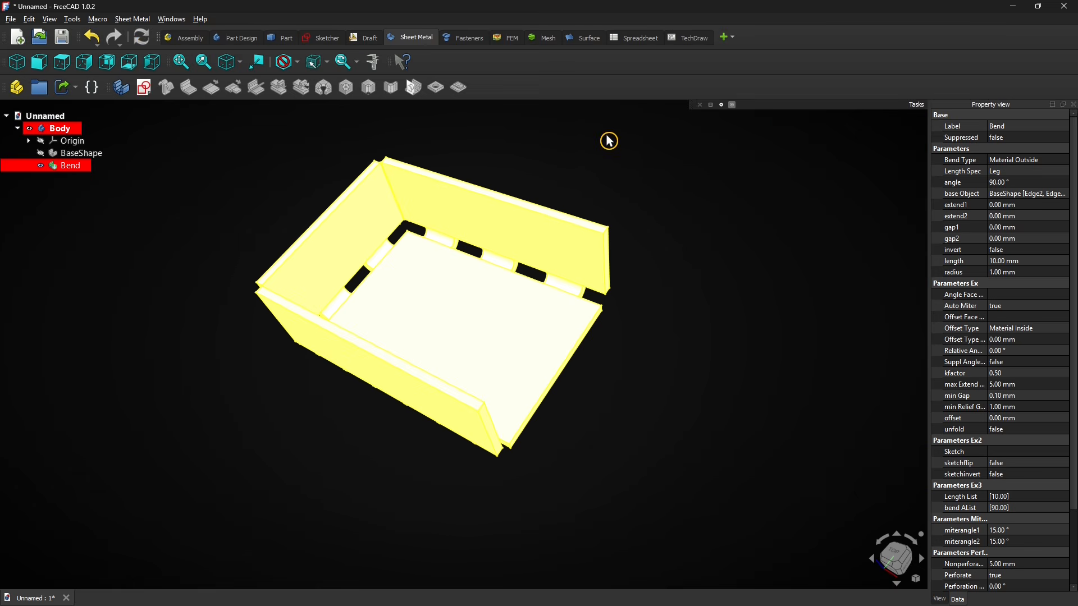
Unfold the body from the base plate's inner face using a manual K-factor of 0.80 and the DIN standard.
{"action": "left_click", "coordinate": [456, 319]}
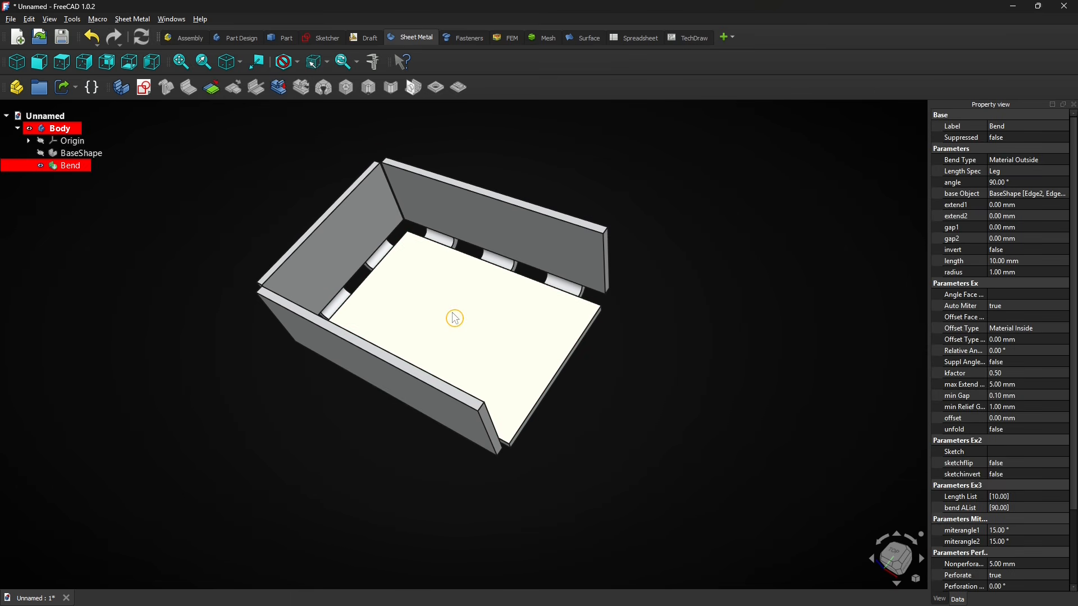
{"action": "left_click", "coordinate": [279, 90]}
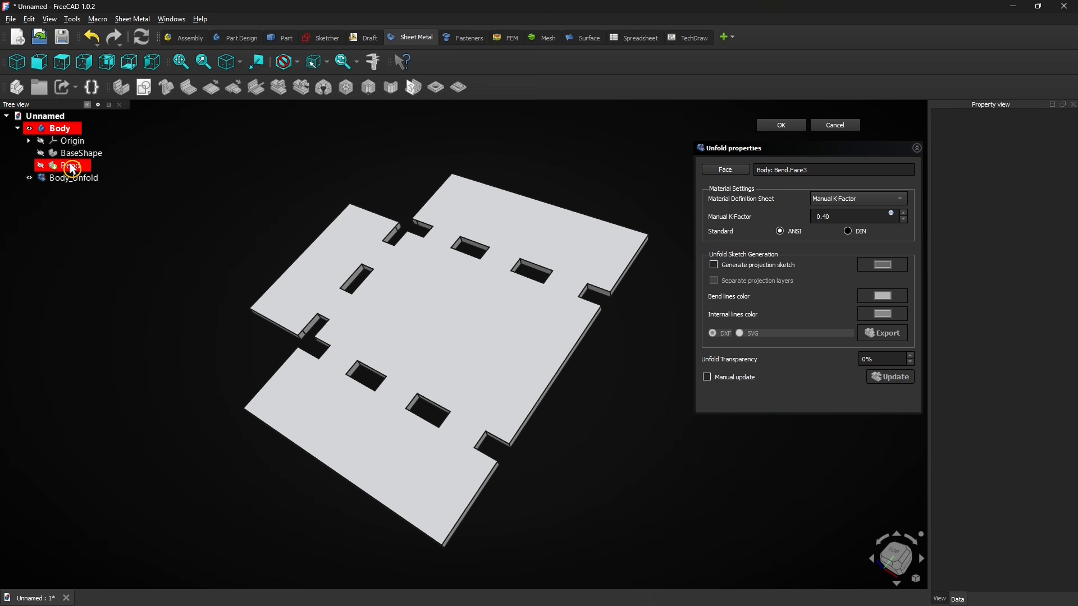
{"action": "left_click", "coordinate": [857, 208]}
{"action": "left_click", "coordinate": [857, 207]}
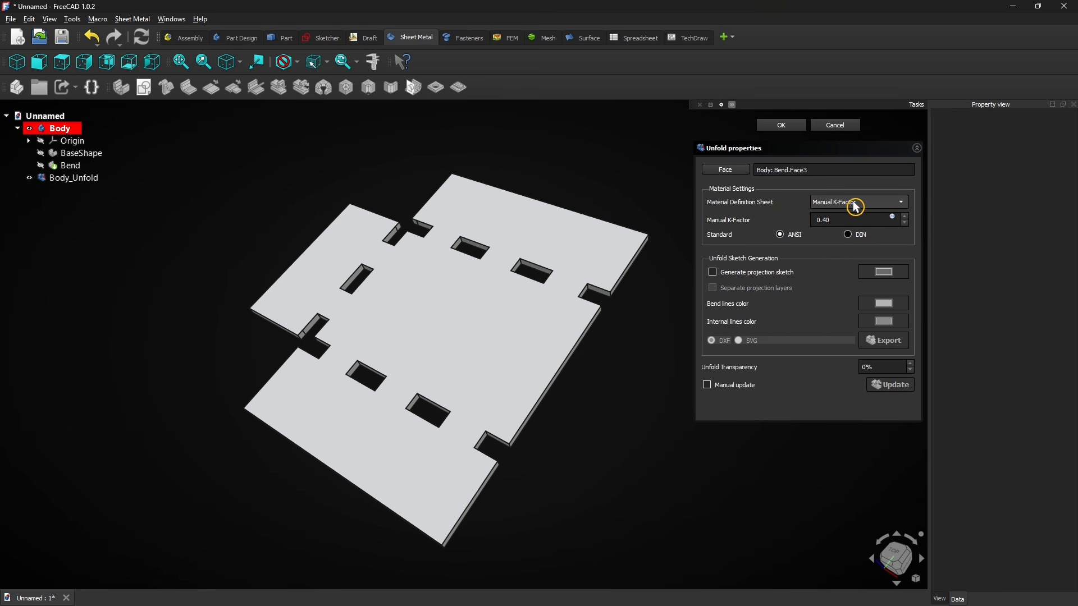
{"action": "left_click", "coordinate": [850, 237]}
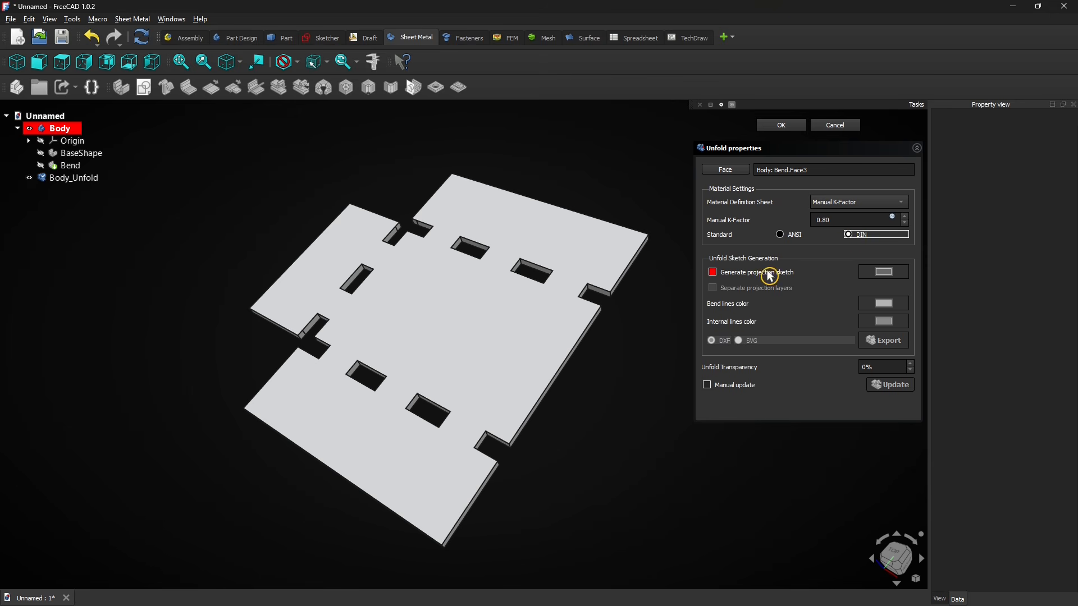
Try the unfold's projection sketch and manual update options, and turn both off again.
{"action": "left_click", "coordinate": [723, 274]}
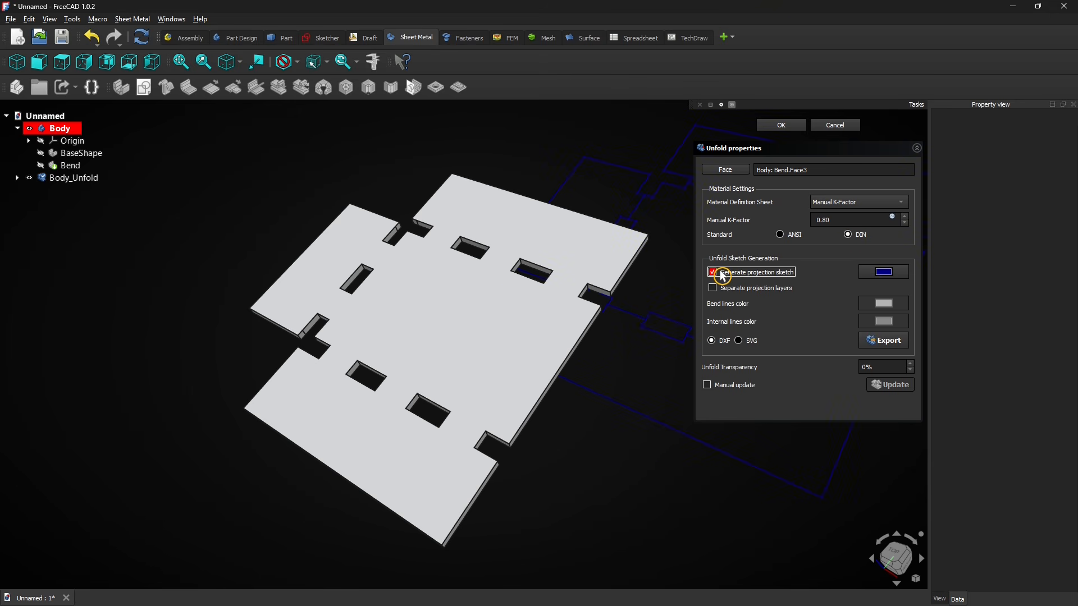
{"action": "left_click", "coordinate": [723, 275]}
{"action": "left_click", "coordinate": [716, 388]}
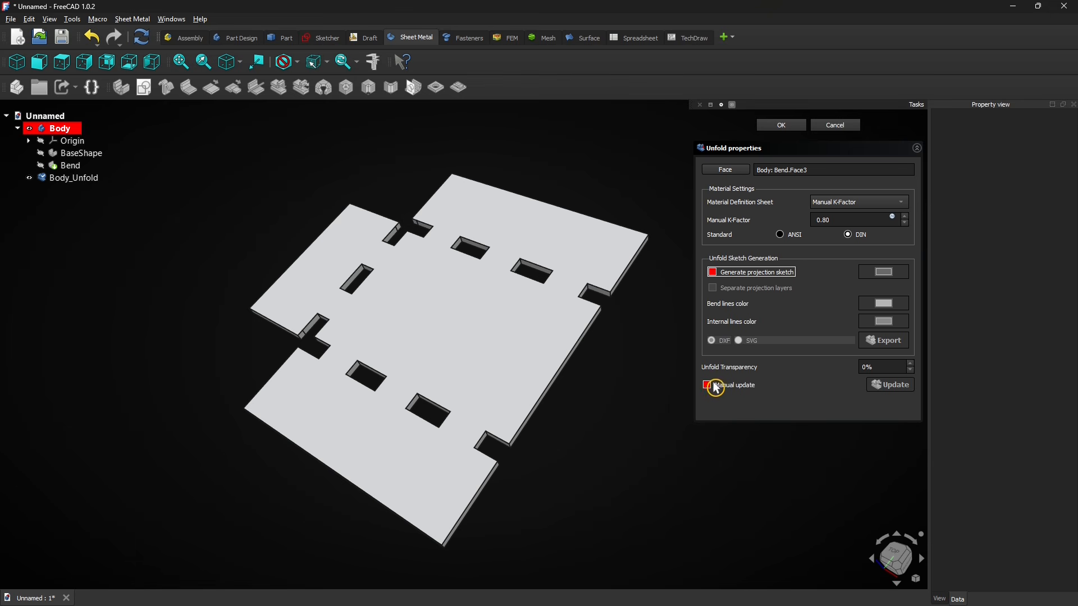
{"action": "left_click", "coordinate": [713, 389]}
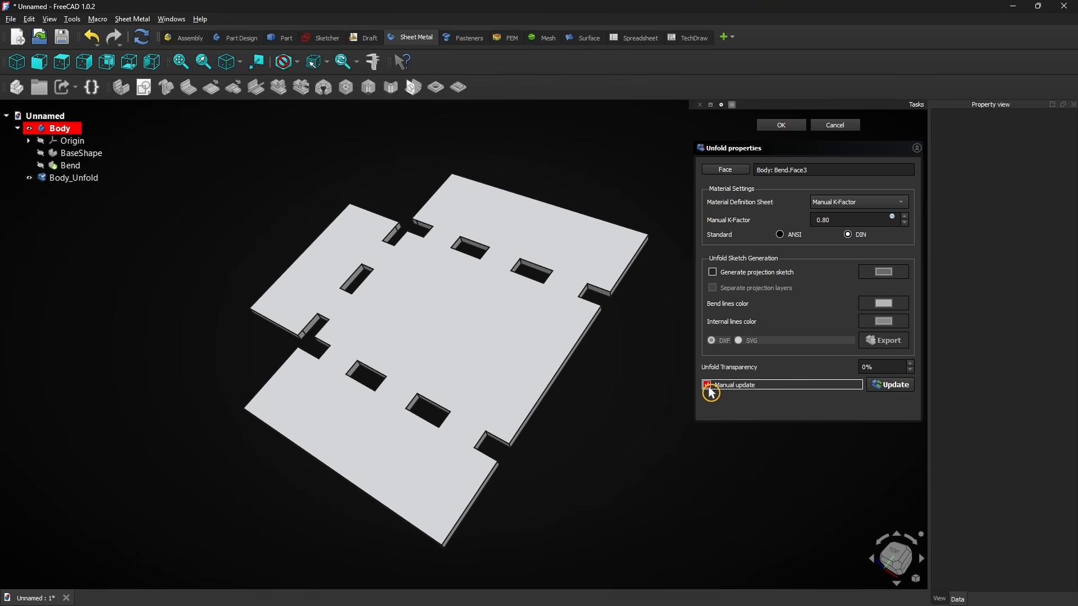
Set the unfold transparency to 25% and accept the unfold.
{"action": "left_click", "coordinate": [889, 387]}
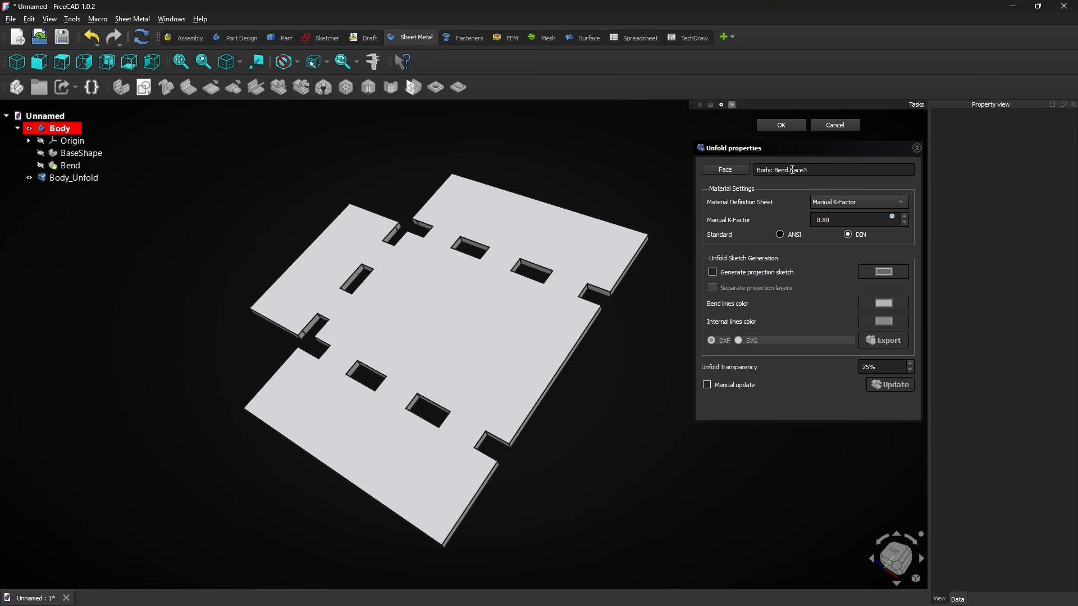
{"action": "left_click", "coordinate": [783, 126]}
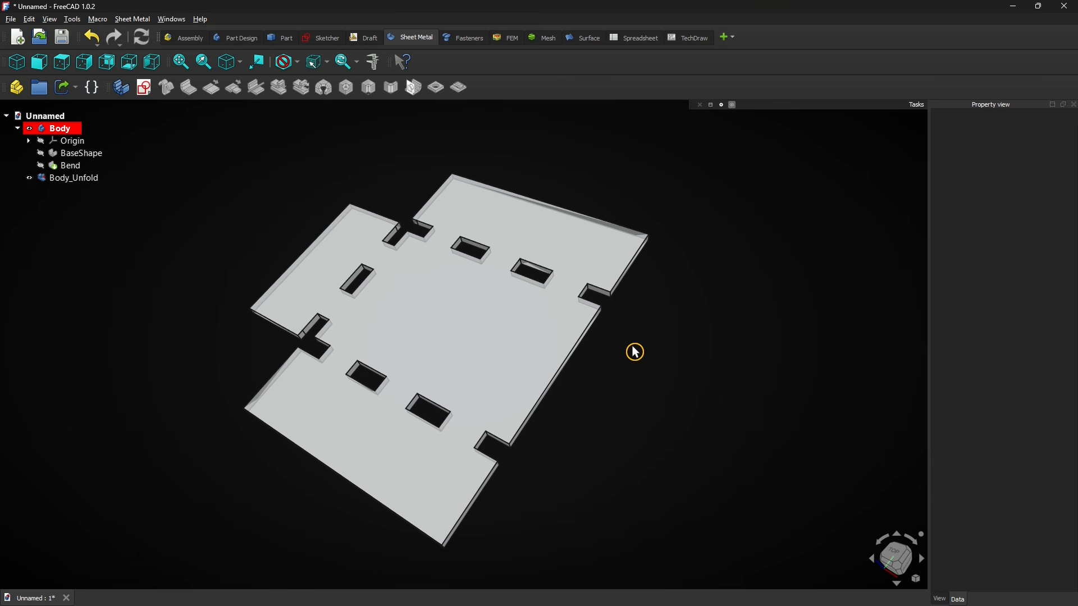
Hide the unfolded body and show the folded Bend feature.
{"action": "left_click", "coordinate": [44, 180]}
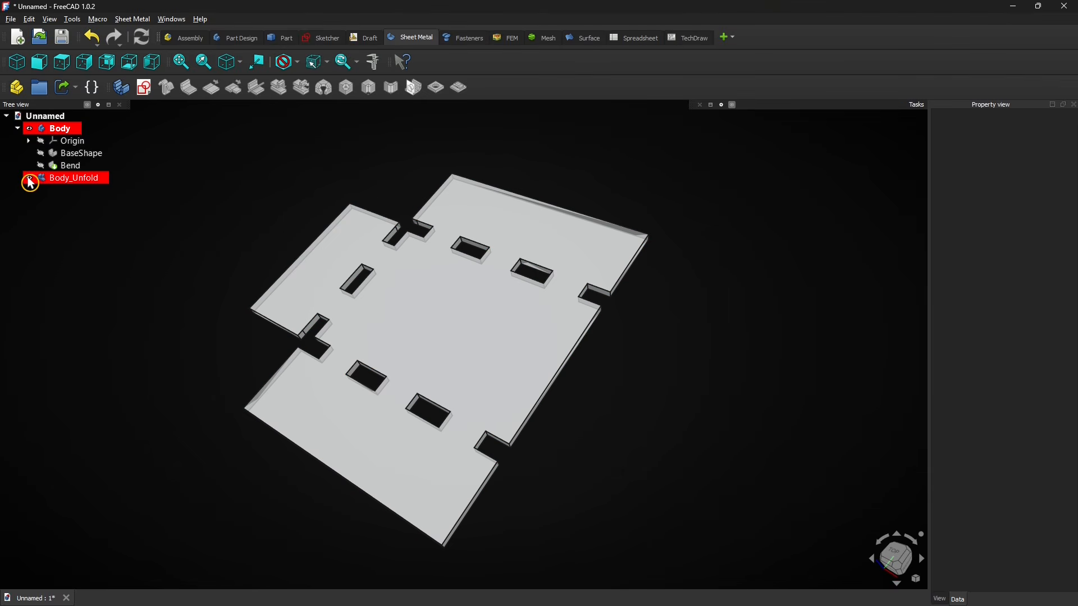
{"action": "left_click", "coordinate": [28, 178]}
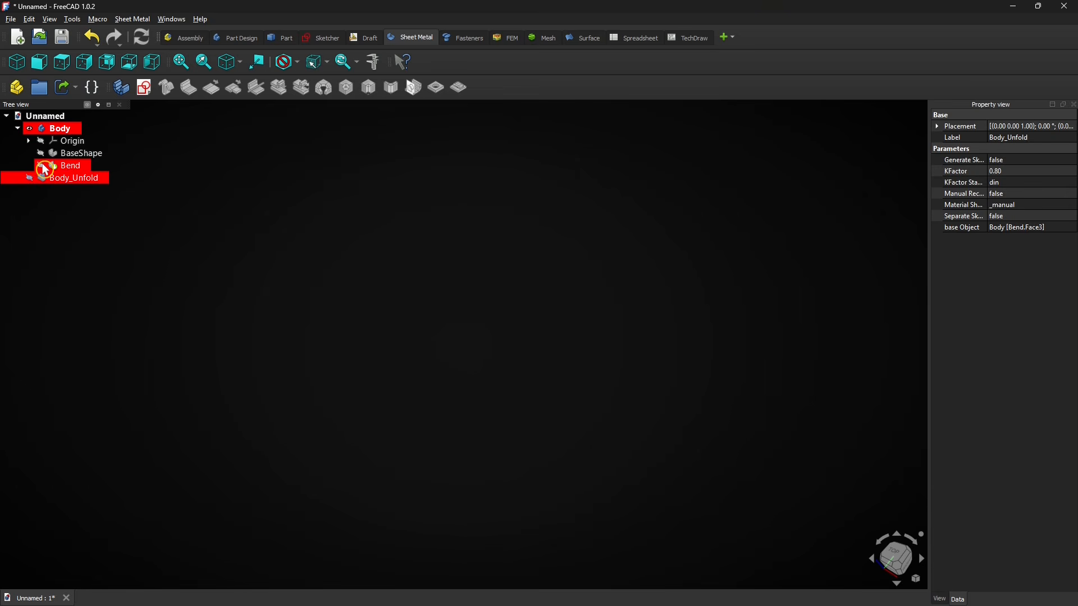
{"action": "left_click", "coordinate": [42, 166]}
{"action": "left_click", "coordinate": [205, 218]}
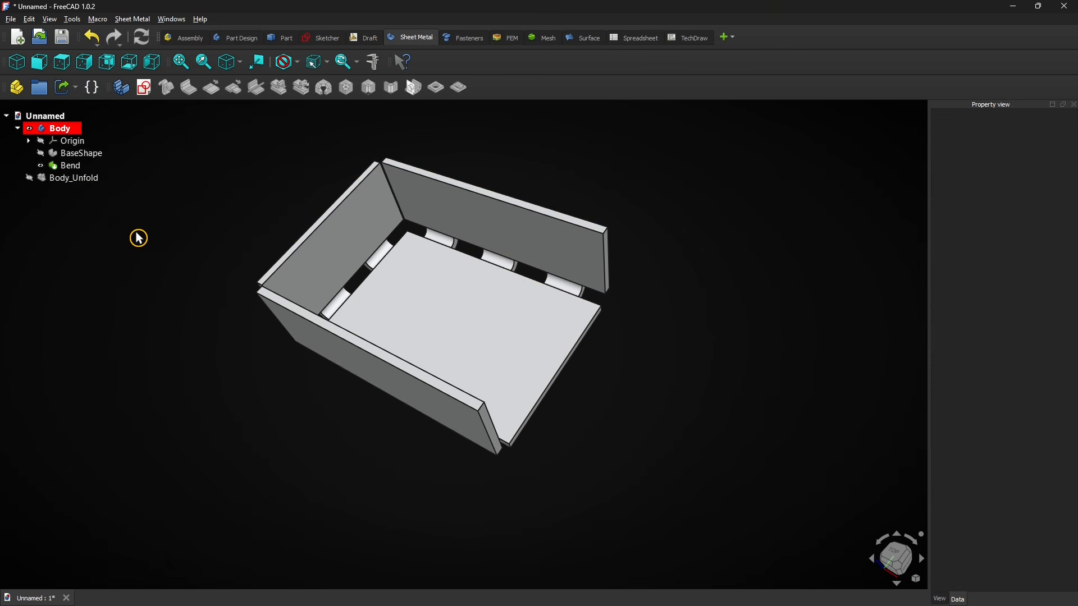
Show the unfolded body together with the folded part, compare them from below, and hide the unfolded body again.
{"action": "left_click", "coordinate": [34, 184]}
{"action": "left_click", "coordinate": [32, 182]}
{"action": "left_click", "coordinate": [187, 189]}
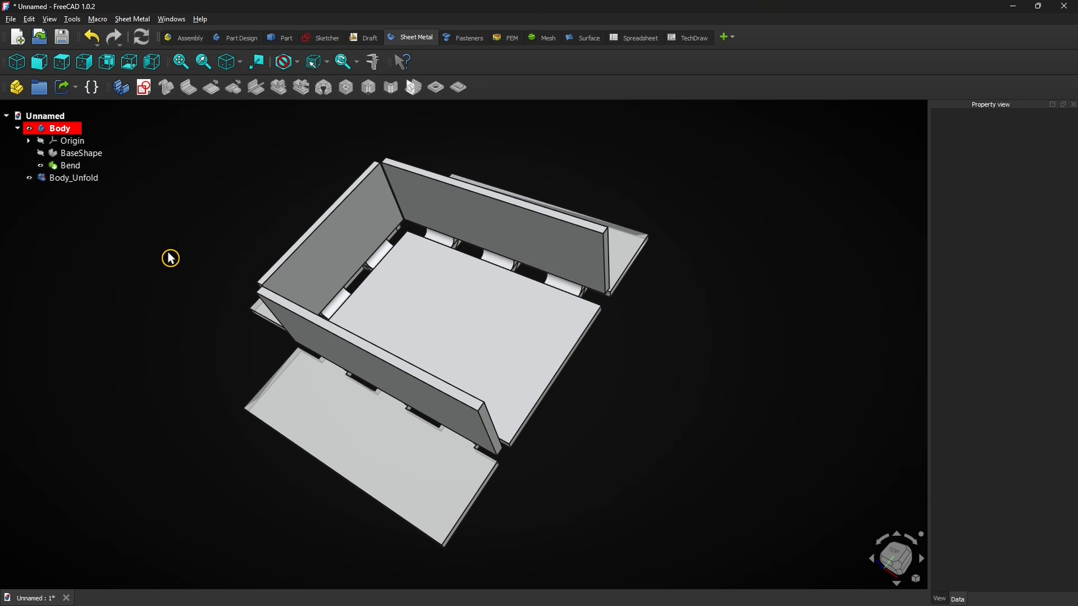
{"action": "middle_click_drag", "start_coordinate": [256, 506], "coordinate": [509, 381]}
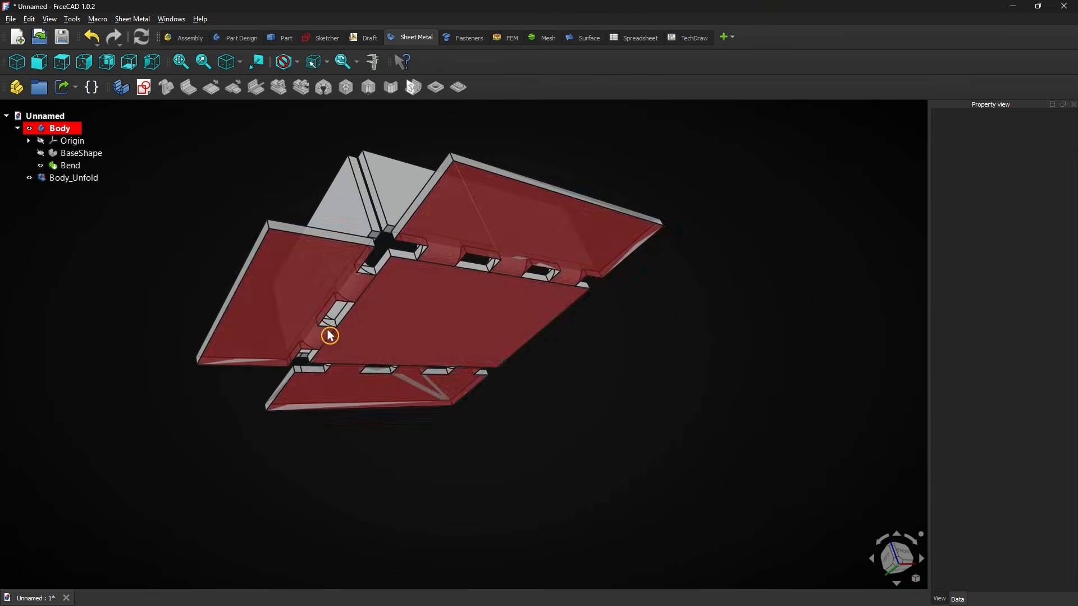
{"action": "left_click", "coordinate": [32, 178]}
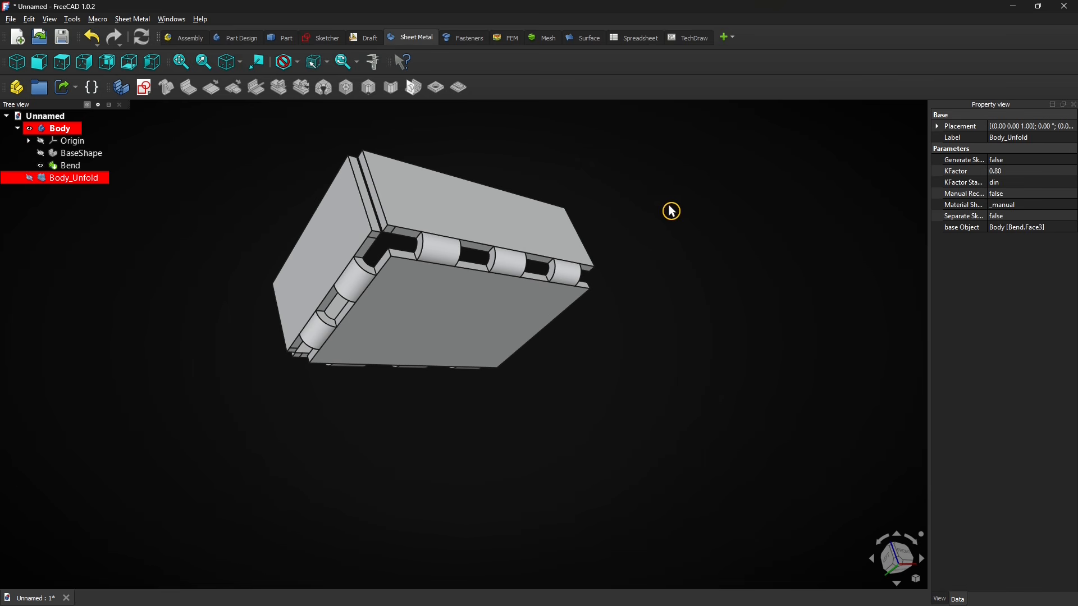
{"action": "middle_click_drag", "start_coordinate": [672, 210], "coordinate": [561, 373]}
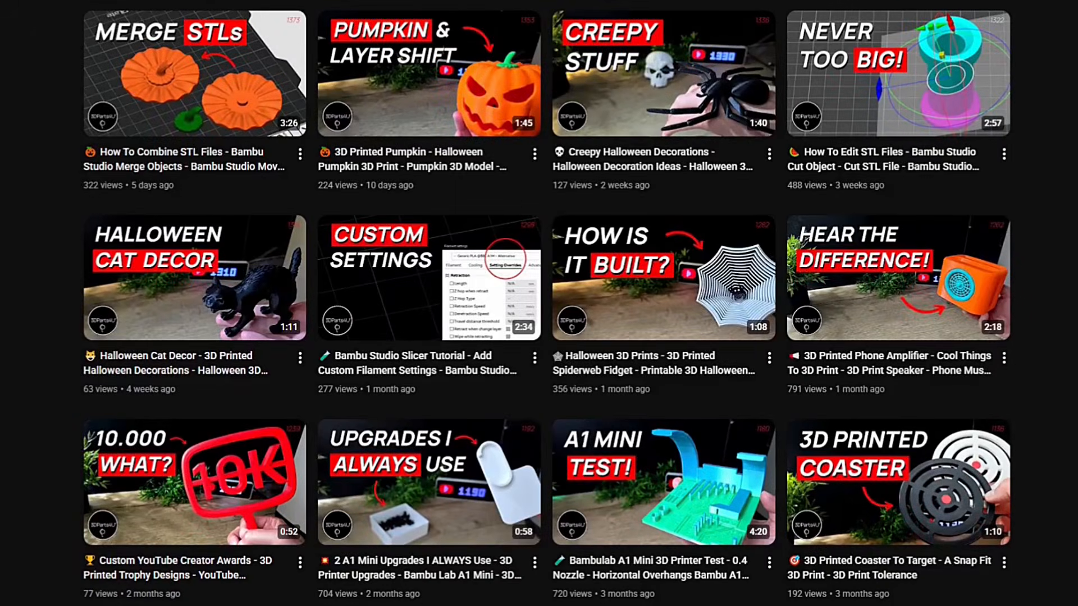